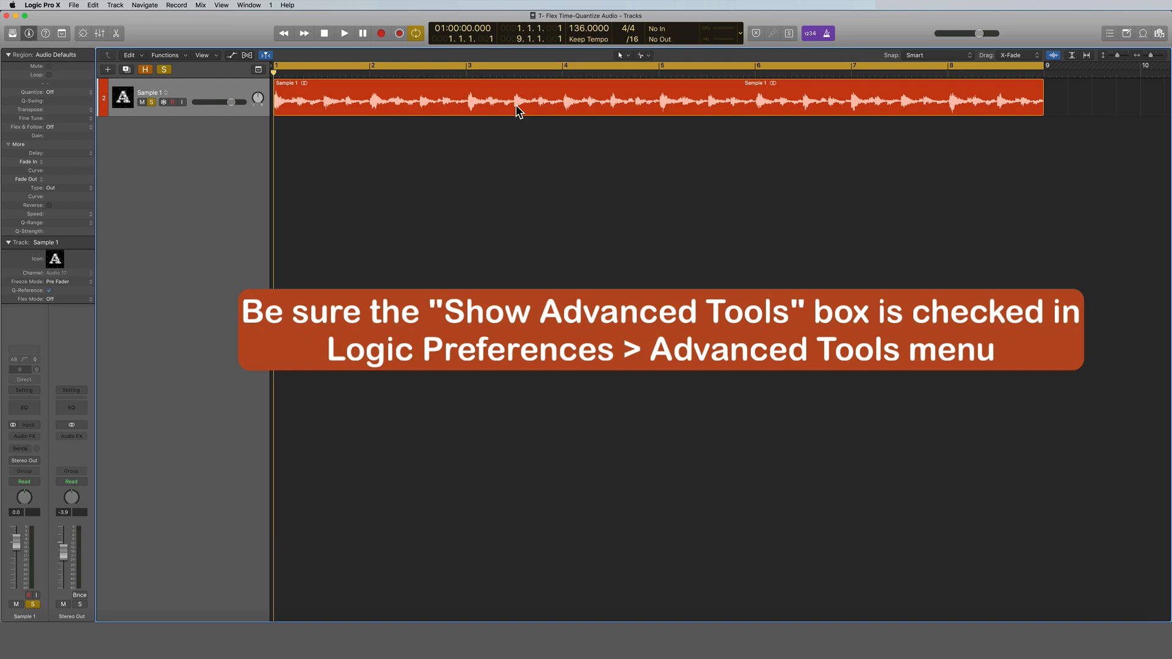
Step: Play the Sample 1 region from its beginning and return the playhead to the start
{"action": "key", "text": "space"}
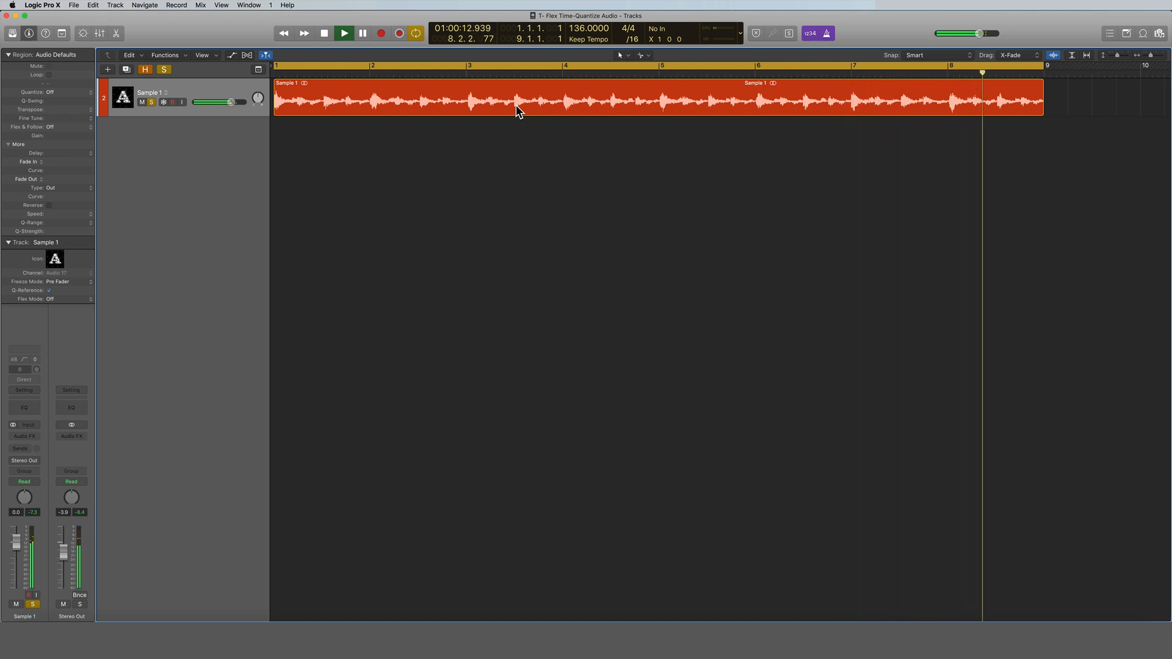
{"action": "key", "text": "space"}
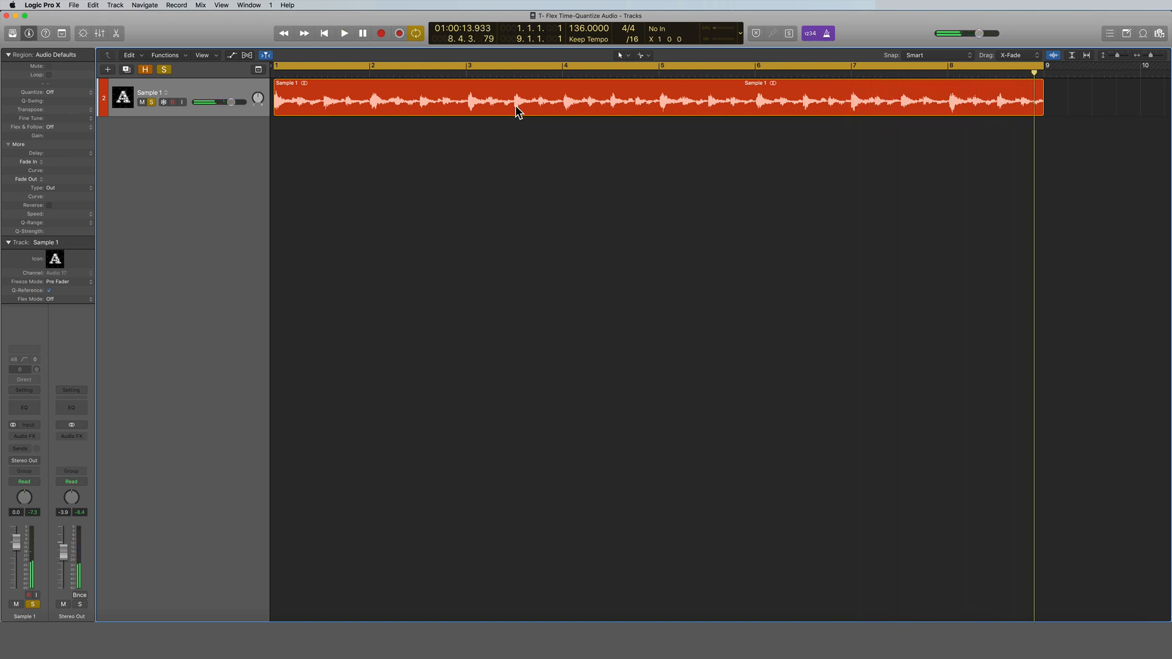
{"action": "key", "text": "Return"}
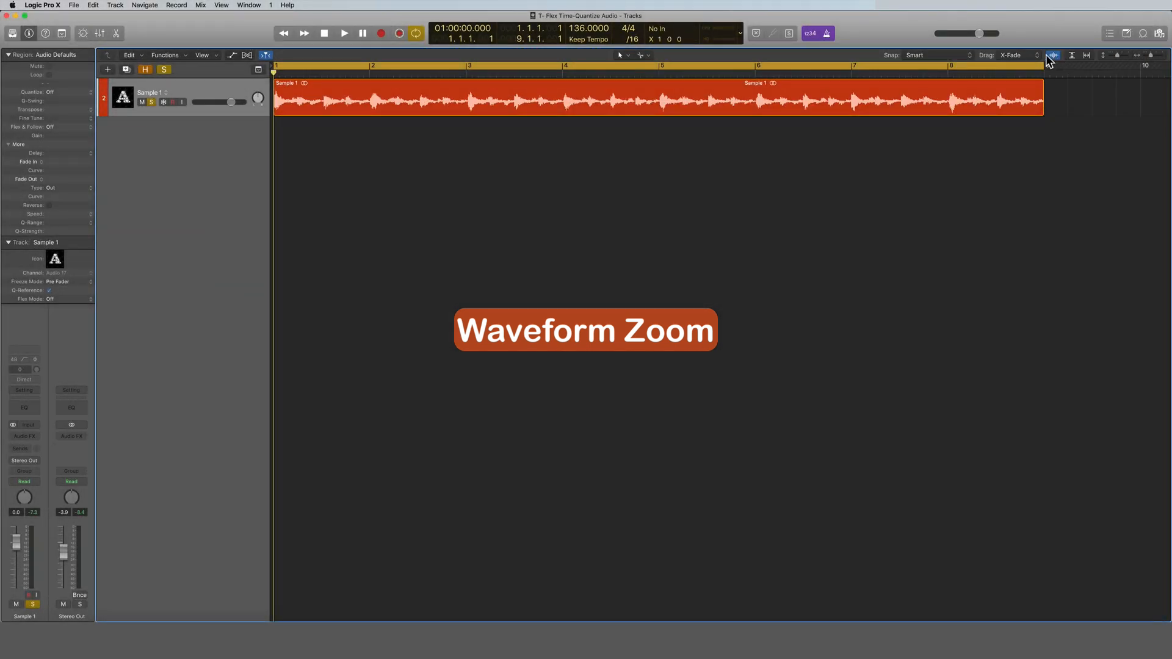
Step: Turn on Flex editing for the Sample 1 track and select its region
{"action": "mouse_move", "coordinate": [1054, 60]}
{"action": "left_mouse_down"}
{"action": "mouse_move", "coordinate": [1050, 33]}
{"action": "mouse_move", "coordinate": [1051, 61]}
{"action": "left_mouse_up"}
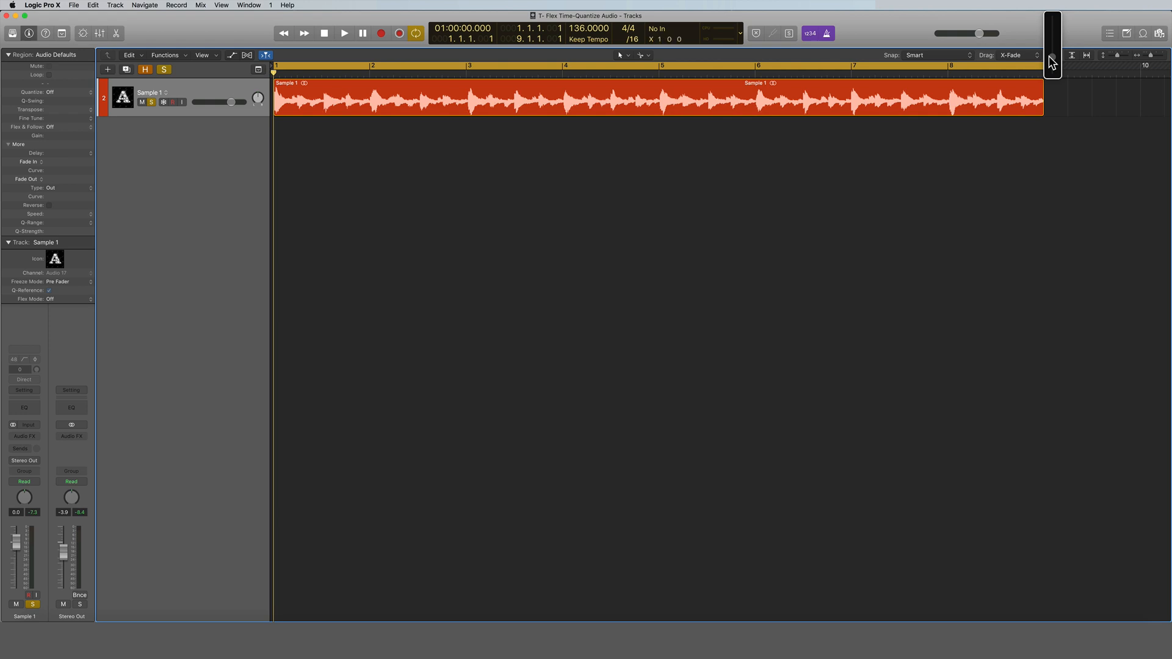
{"action": "left_click_drag", "start_coordinate": [1118, 54], "coordinate": [1124, 55]}
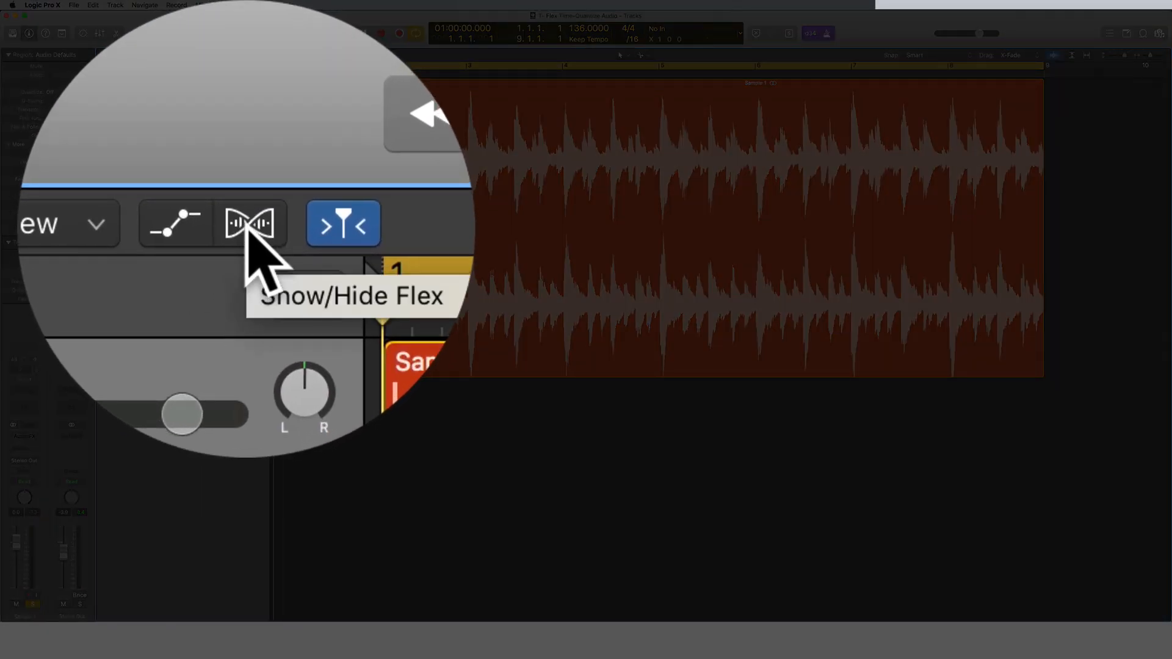
{"action": "left_click", "coordinate": [247, 55]}
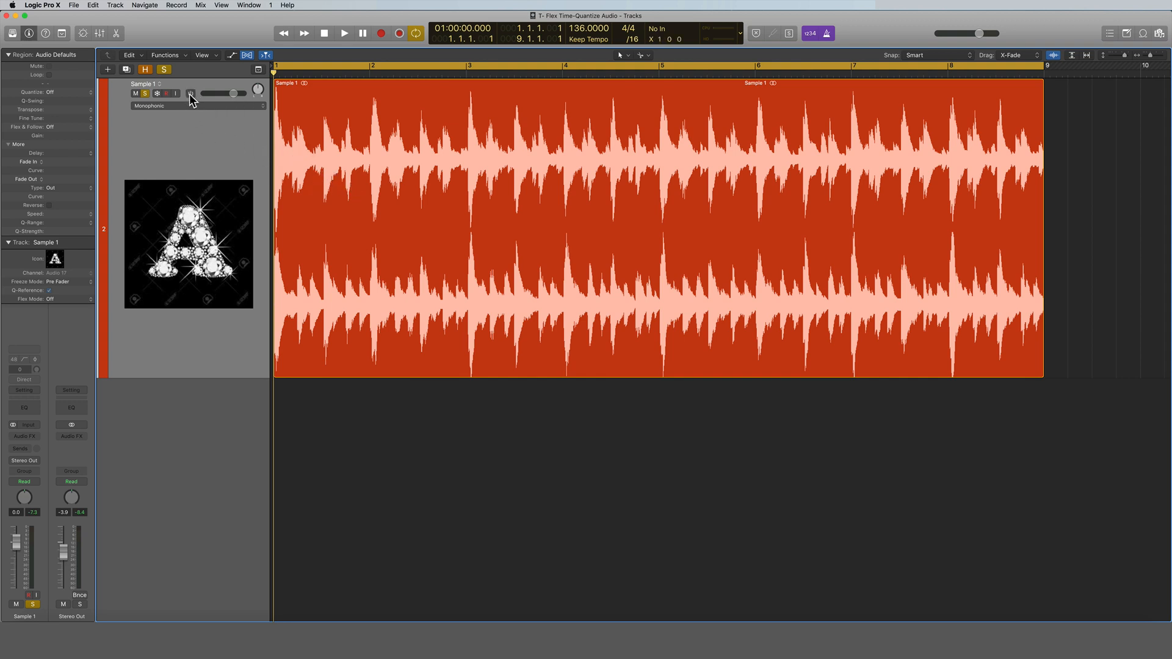
{"action": "left_click", "coordinate": [190, 94]}
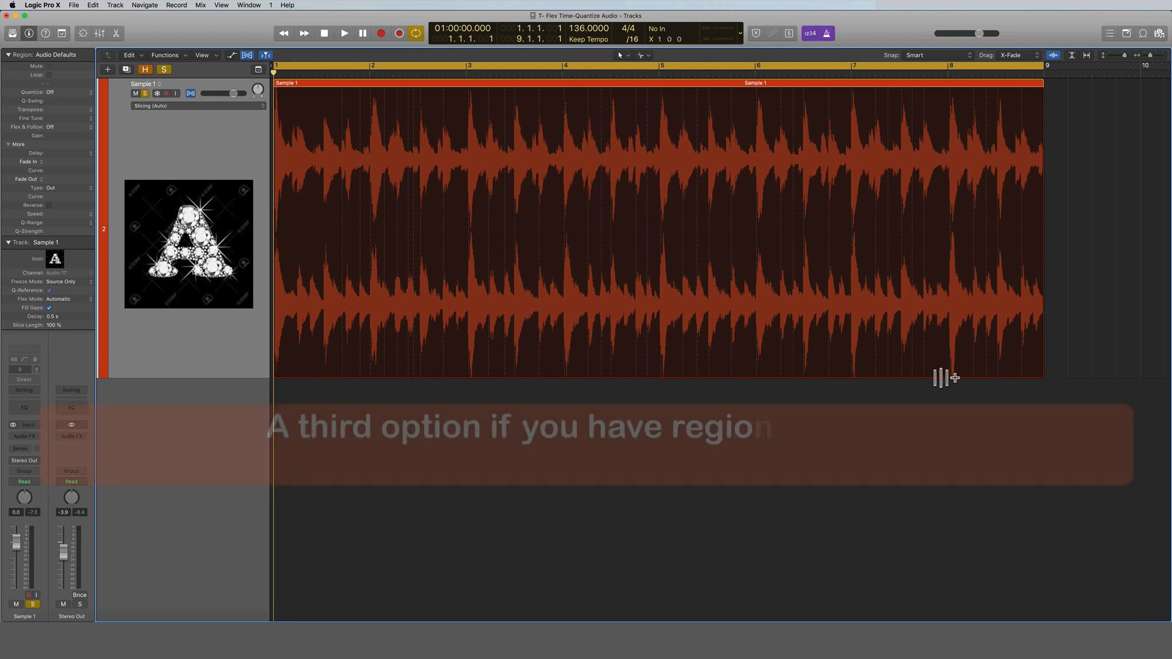
{"action": "left_click", "coordinate": [587, 81]}
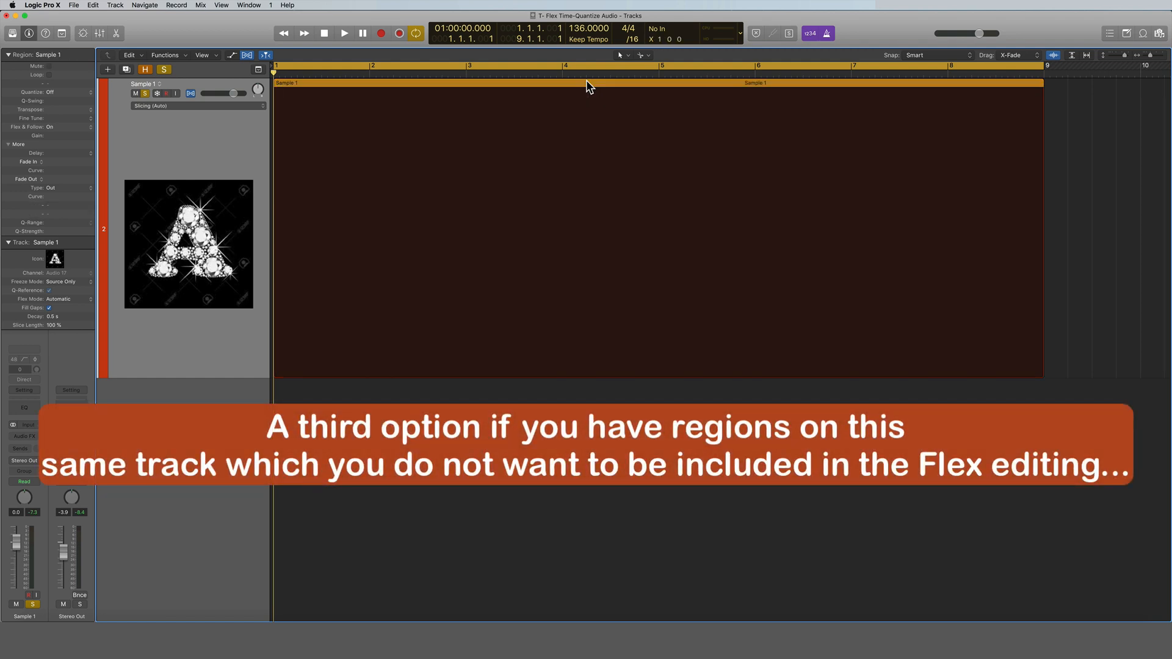
{"action": "double_click", "coordinate": [237, 135]}
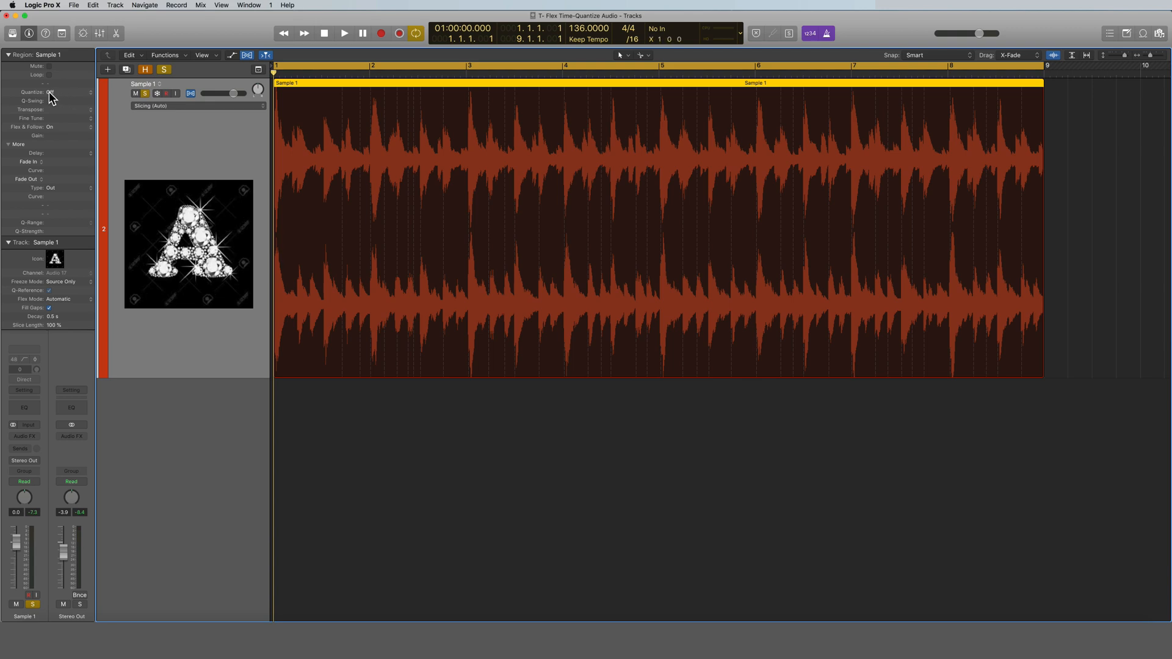
Step: Quantize the Sample 1 region to 1/8 Note and play back the result
{"action": "left_click", "coordinate": [68, 93]}
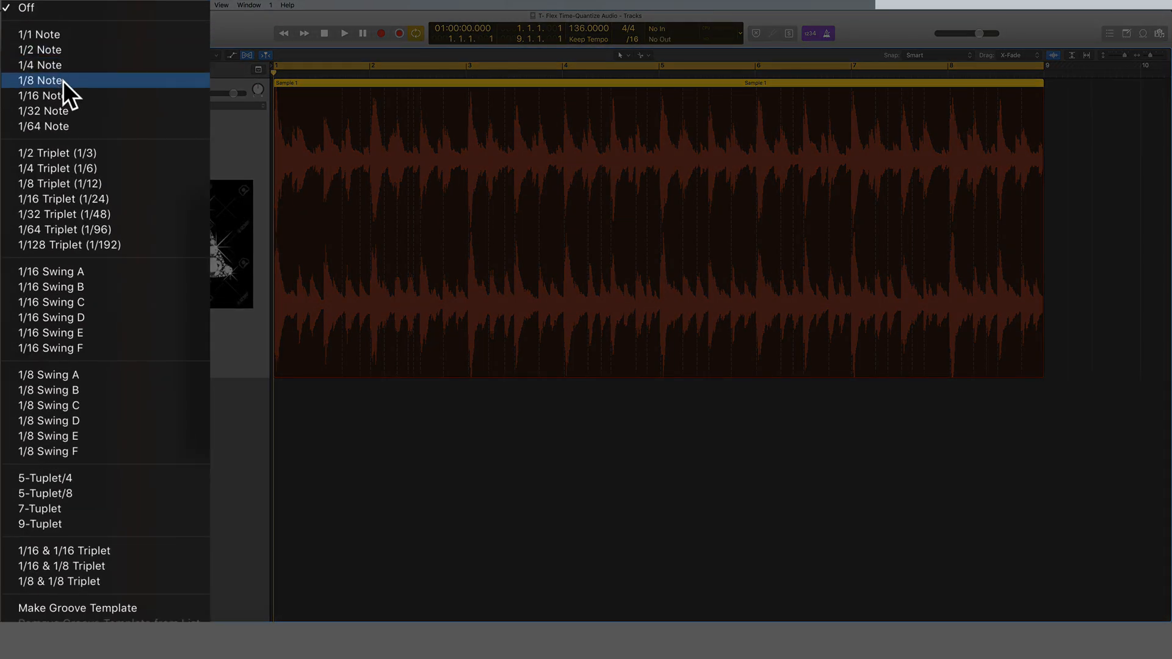
{"action": "left_click", "coordinate": [63, 81]}
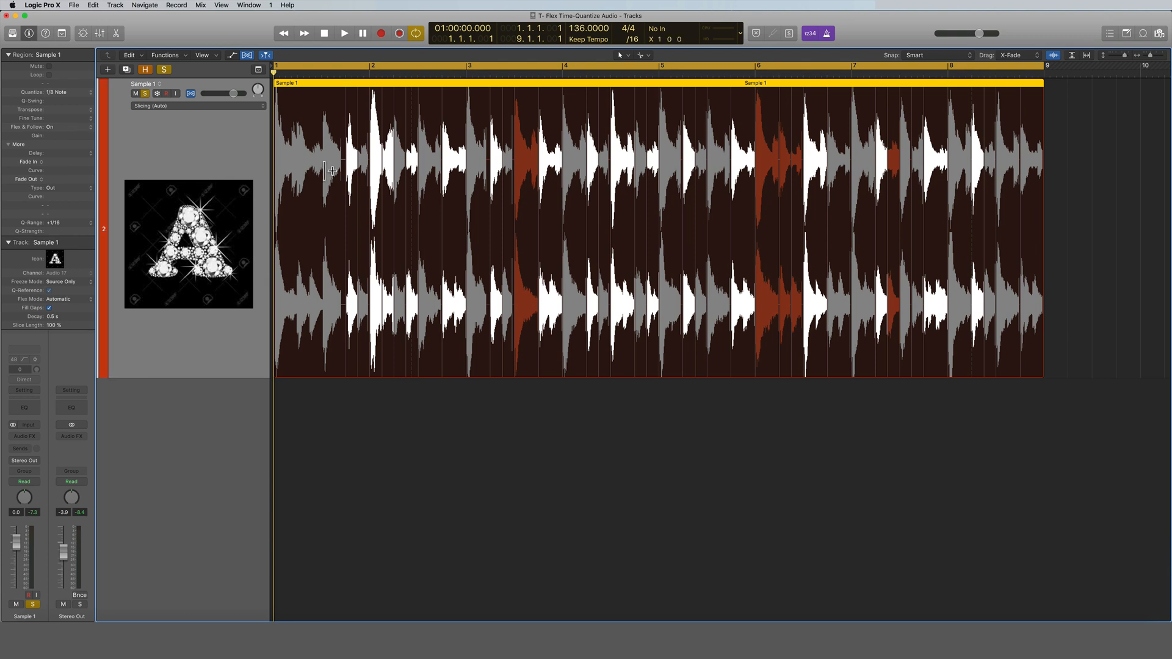
{"action": "key", "text": "space"}
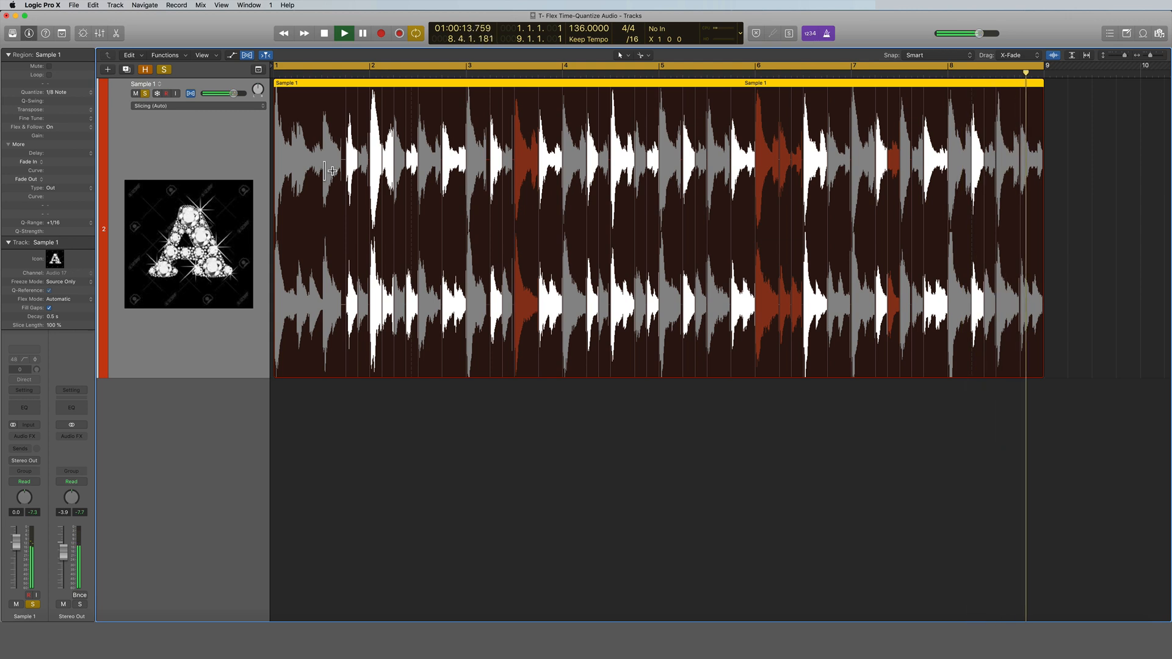
{"action": "key", "text": "space"}
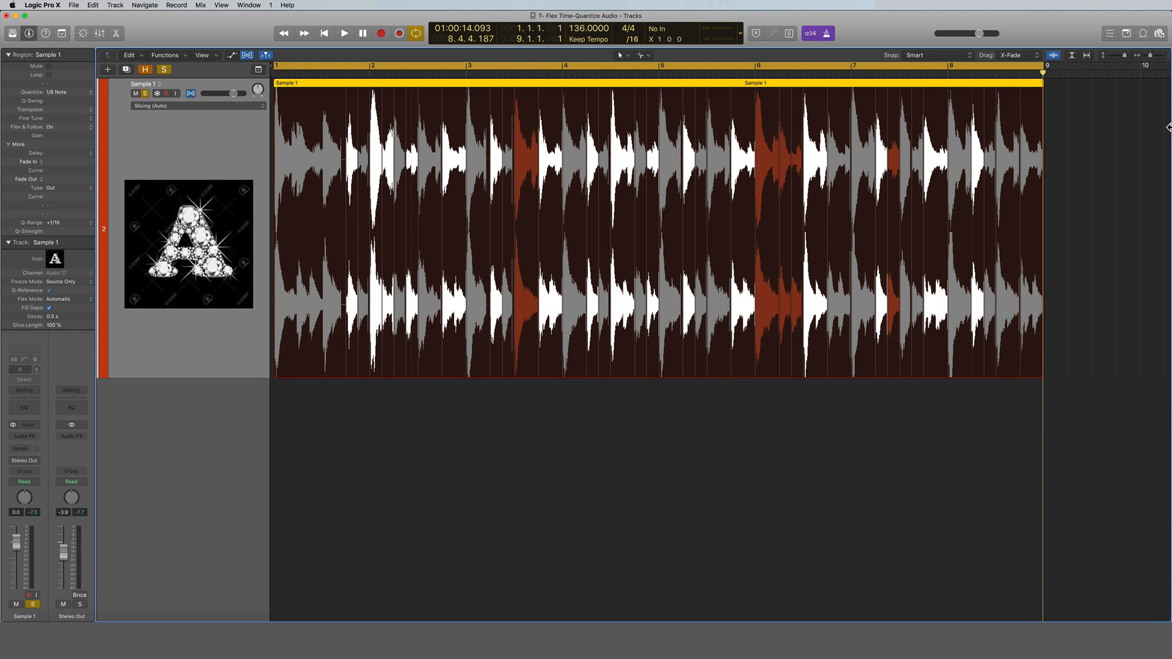
Step: Place the playhead in bar 1 and review the Flex modes available for the Sample 1 track
{"action": "left_click", "coordinate": [337, 72]}
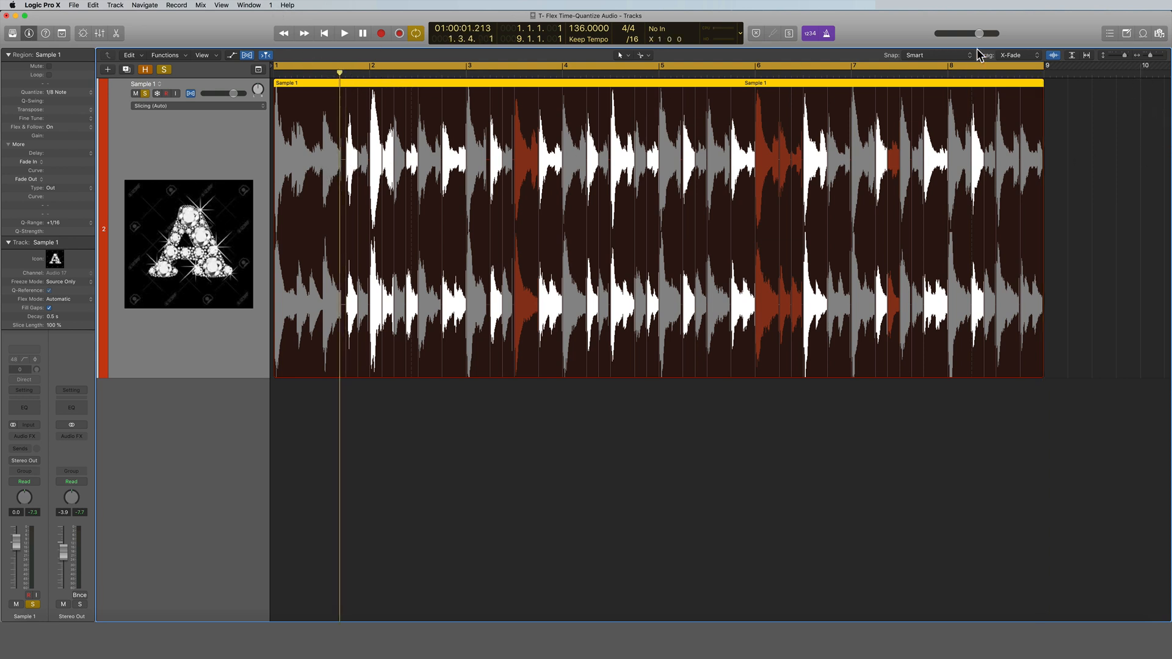
{"action": "left_click_drag", "start_coordinate": [1152, 59], "coordinate": [1158, 60]}
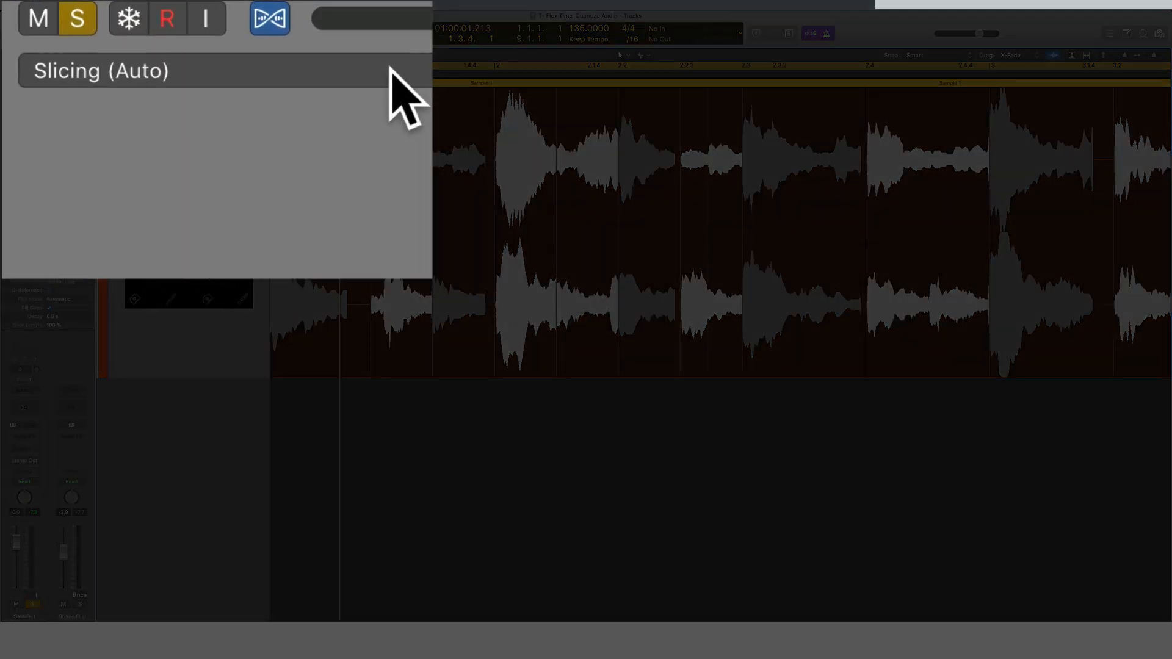
{"action": "left_click", "coordinate": [226, 103]}
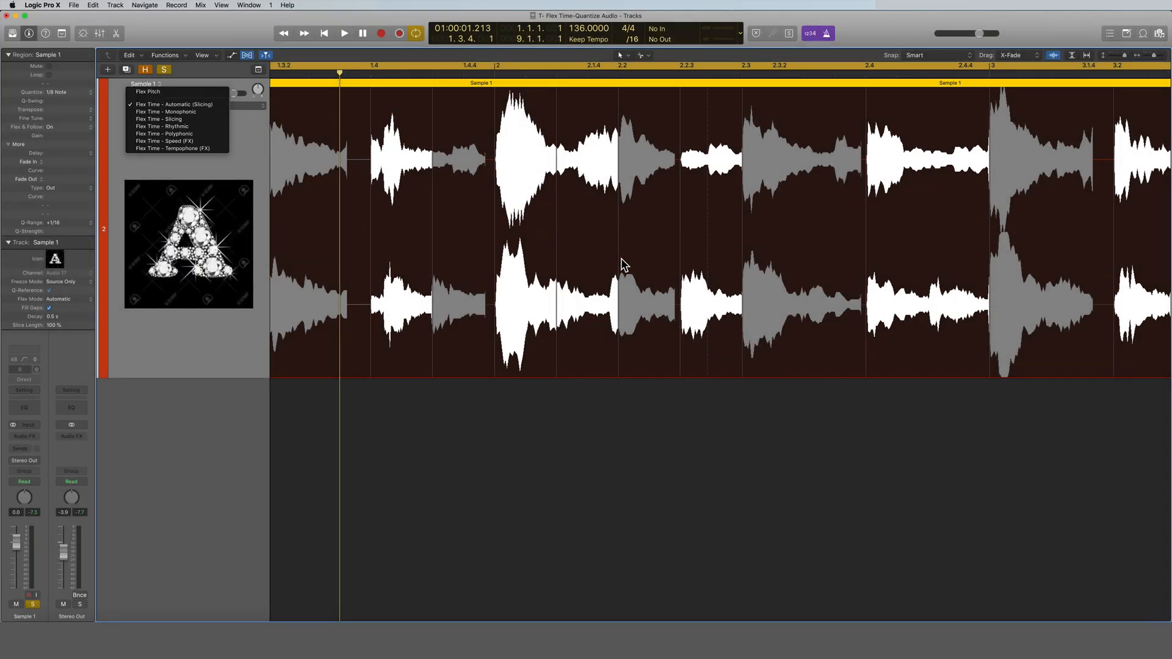
{"action": "left_click", "coordinate": [244, 131]}
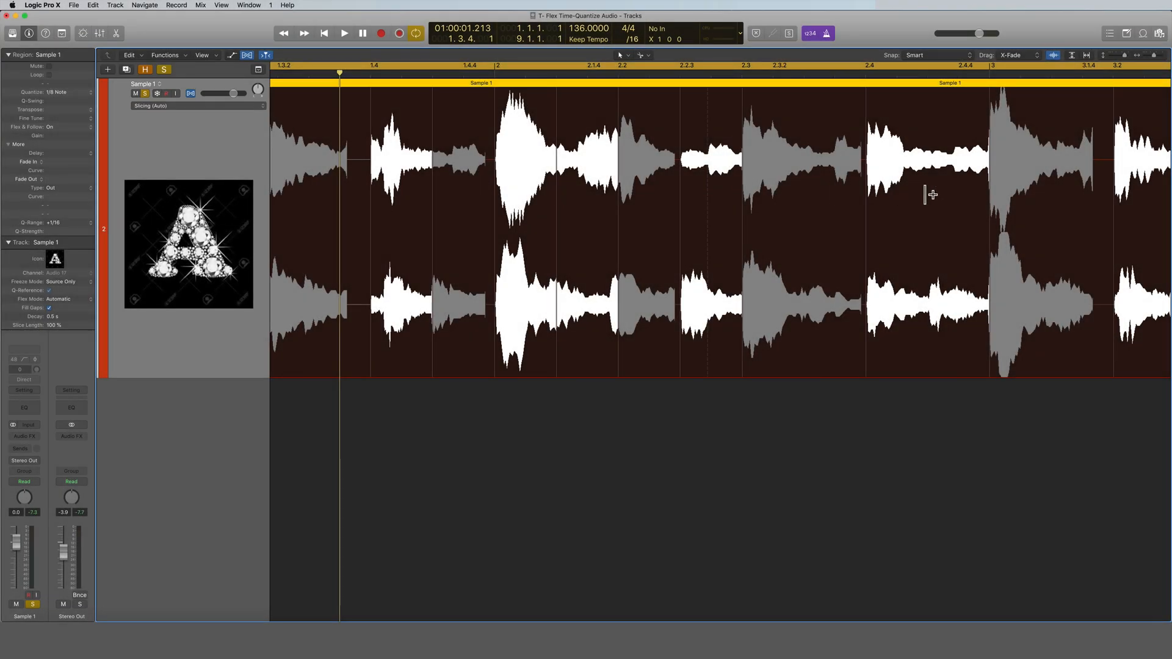
Step: Try the Monophonic Flex mode on the Sample 1 track, and return it to Automatic (Slicing)
{"action": "left_click", "coordinate": [260, 107]}
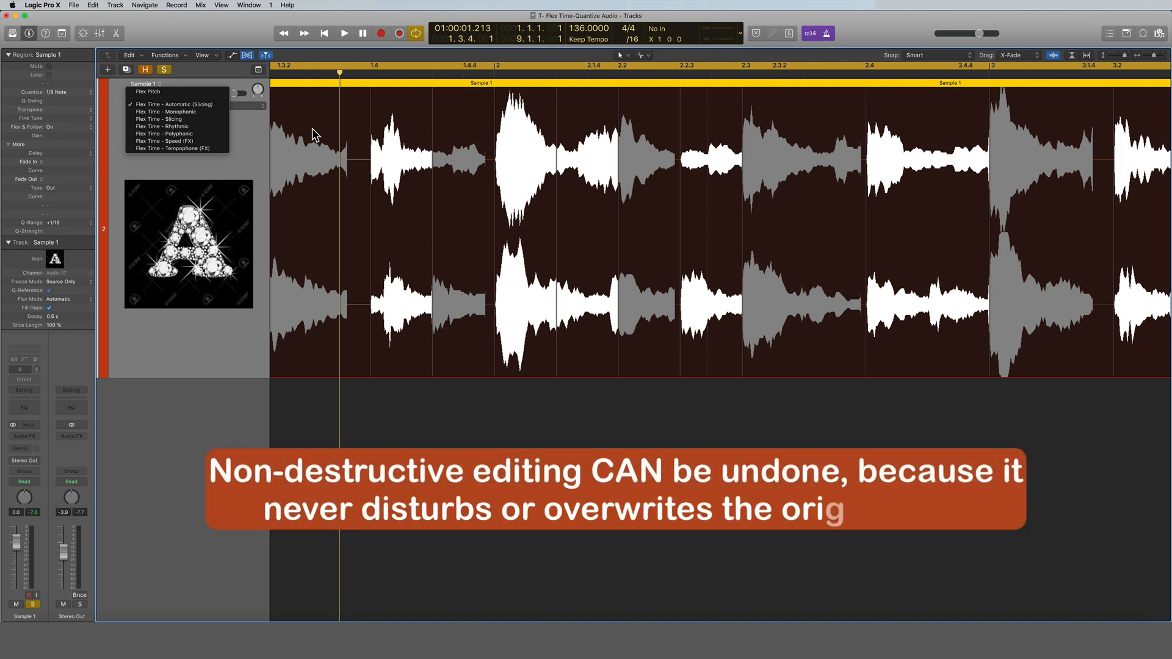
{"action": "left_click", "coordinate": [204, 112]}
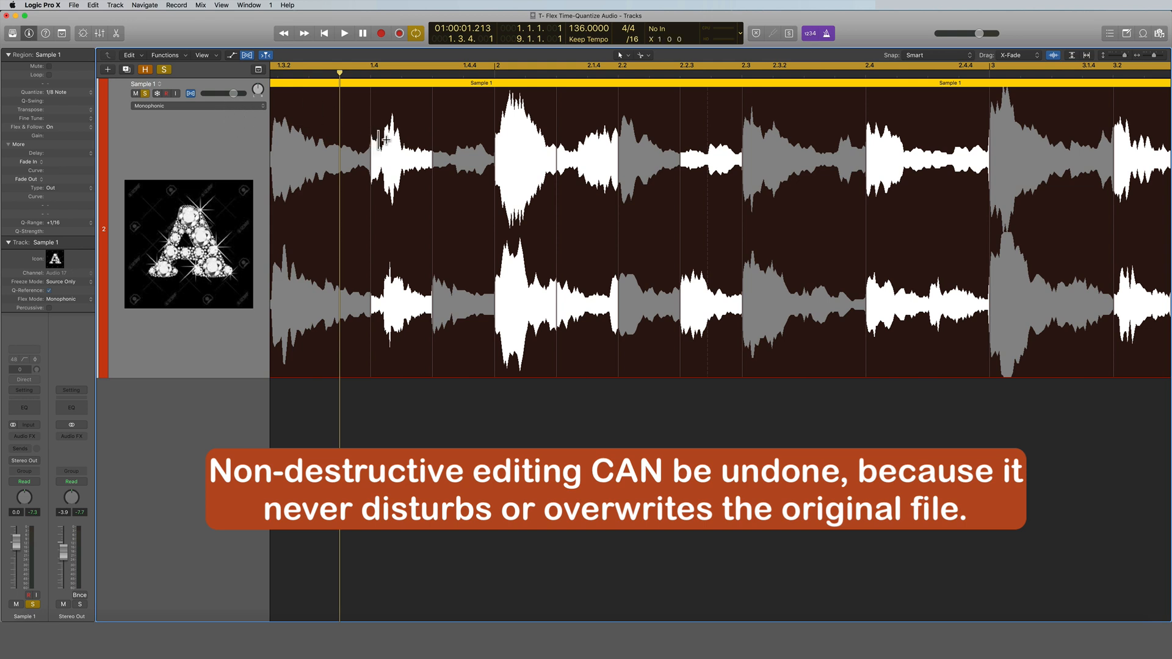
{"action": "left_click", "coordinate": [238, 107]}
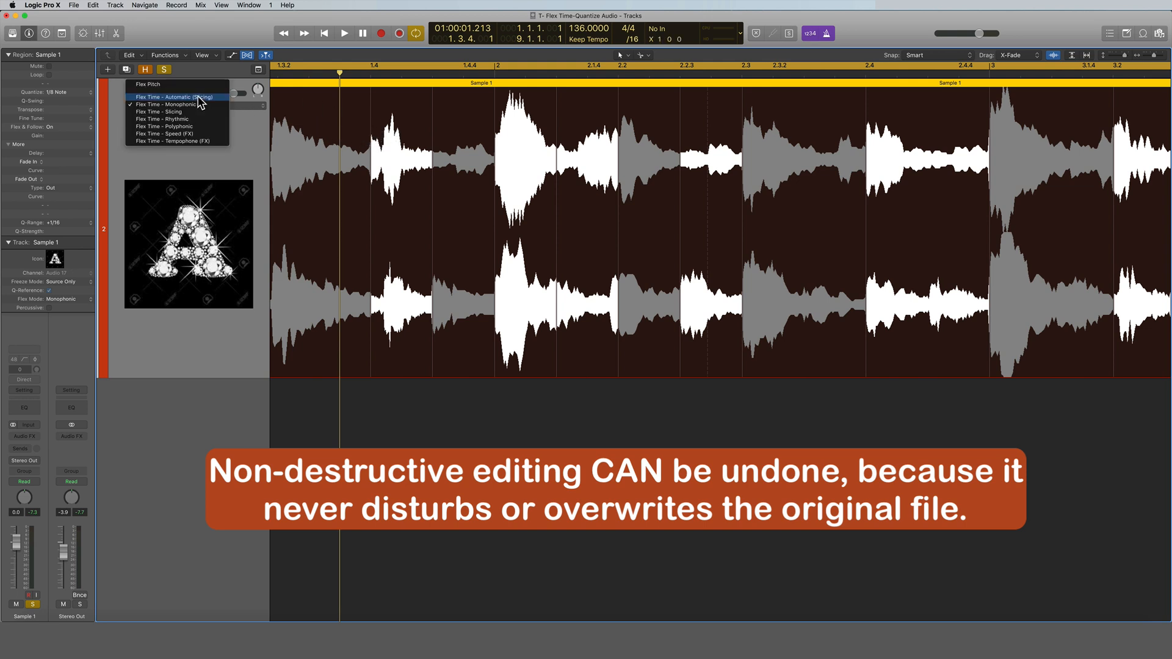
{"action": "left_click", "coordinate": [207, 105]}
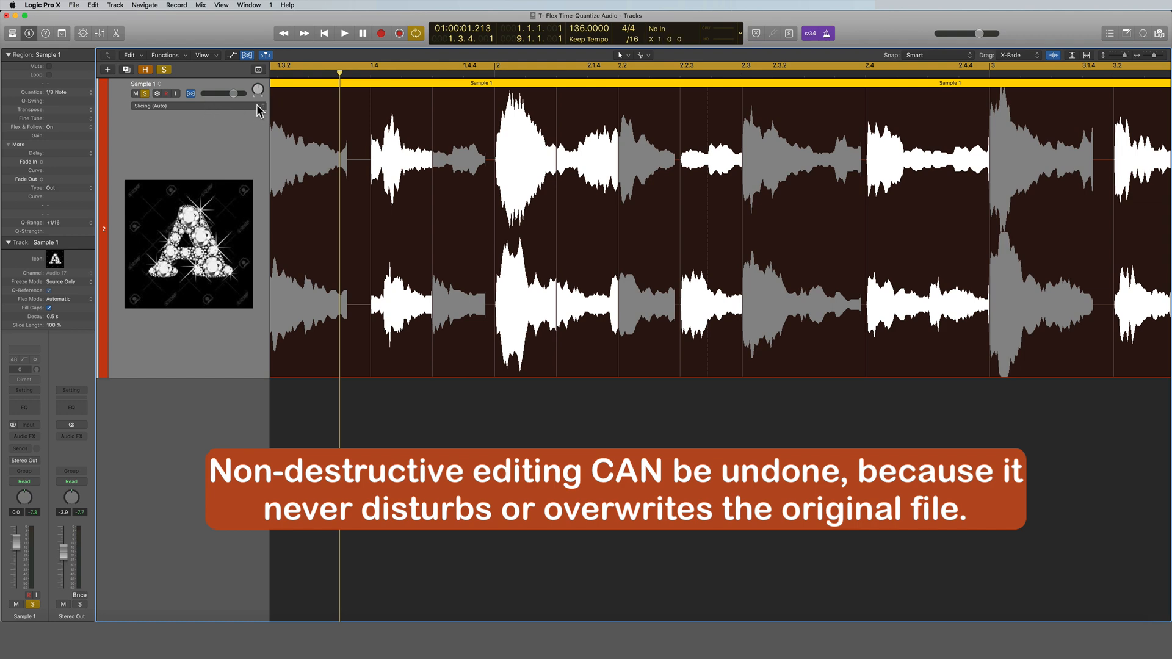
Step: Set the Sample 1 track's Flex mode to Monophonic and play back part of the quantized region
{"action": "left_click", "coordinate": [249, 104]}
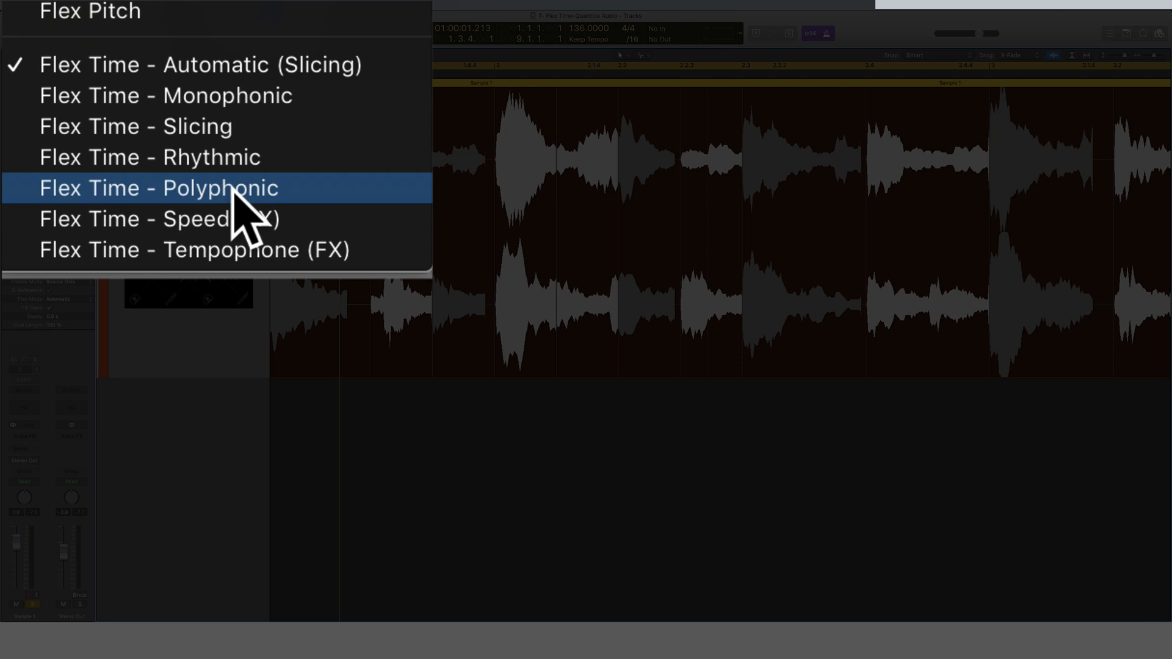
{"action": "left_click", "coordinate": [233, 189]}
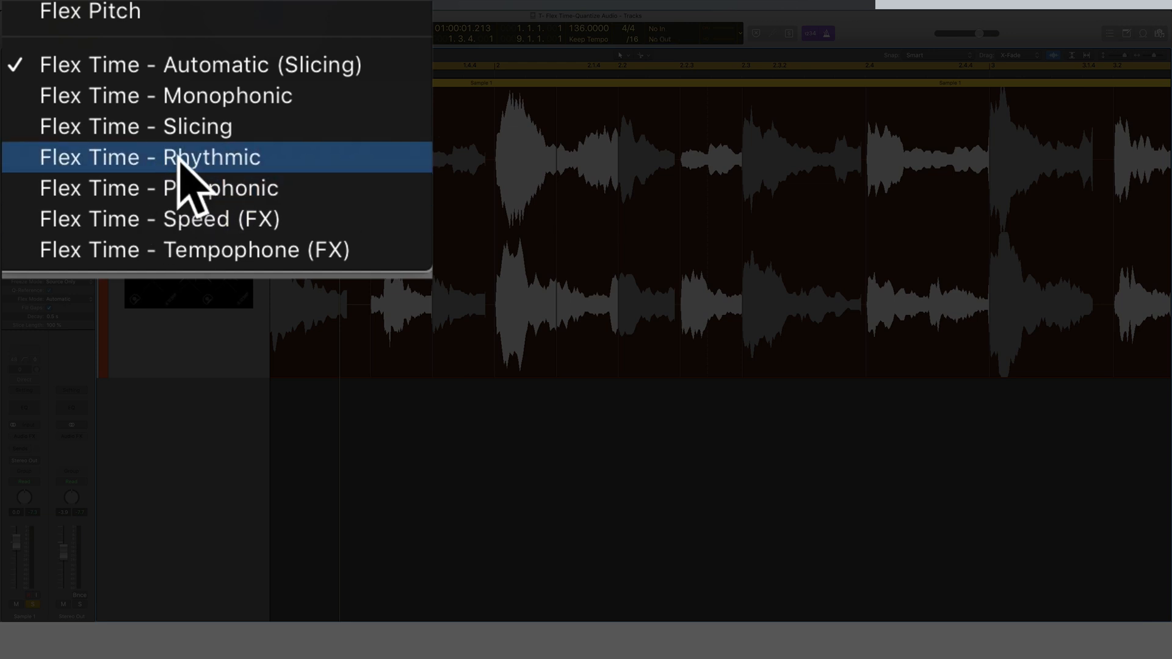
{"action": "left_click", "coordinate": [224, 96]}
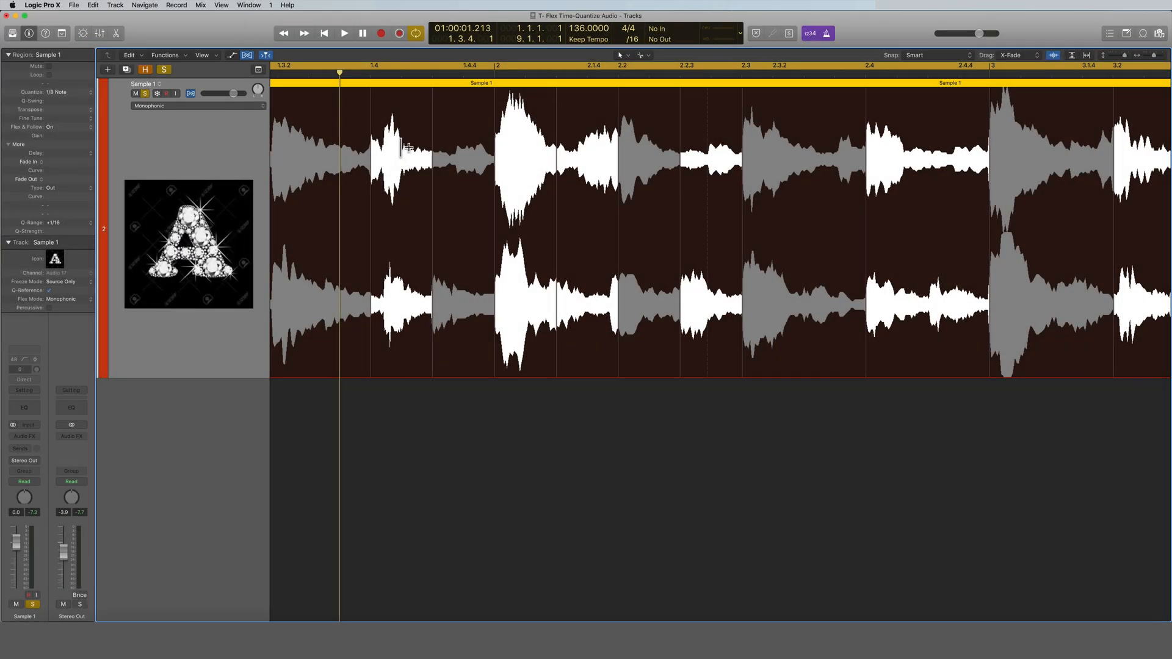
{"action": "key", "text": "space"}
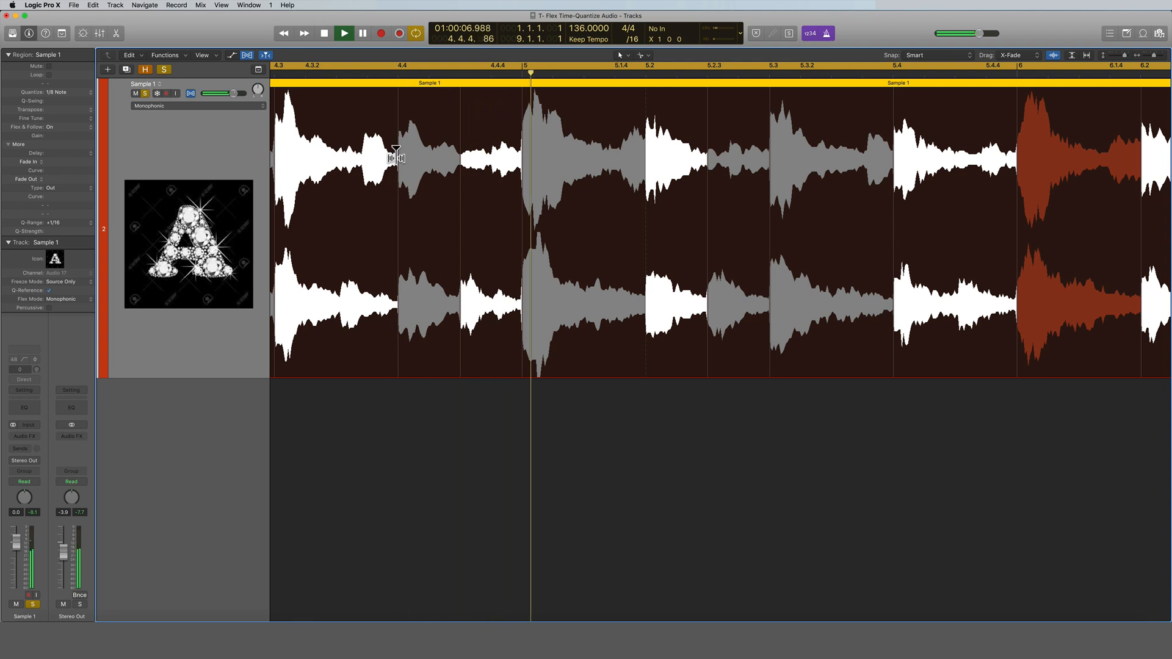
{"action": "key", "text": "space"}
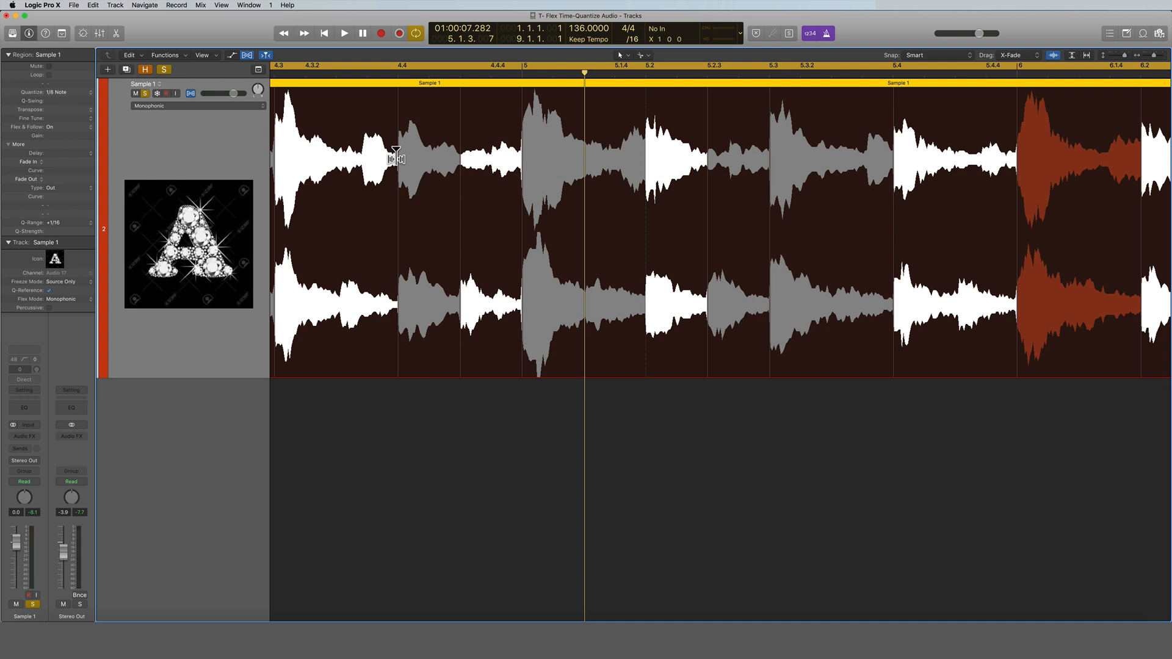
Step: Undo the quantization of the Sample 1 region and set the track's Flex mode to Polyphonic
{"action": "key", "text": "super+z"}
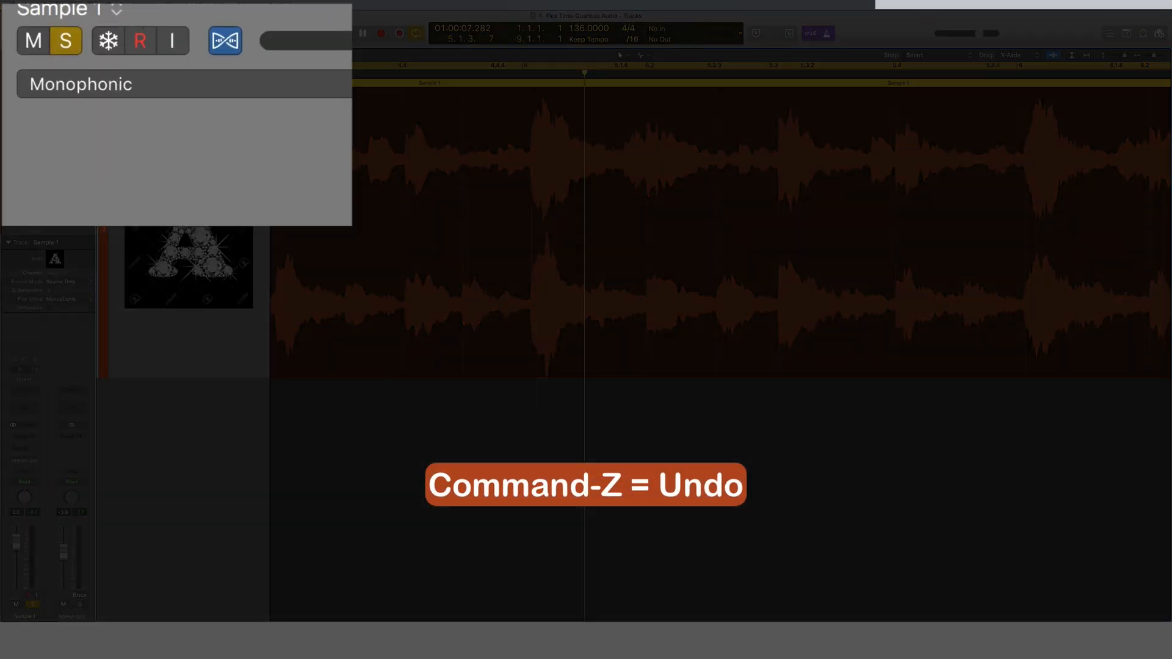
{"action": "left_click", "coordinate": [232, 106]}
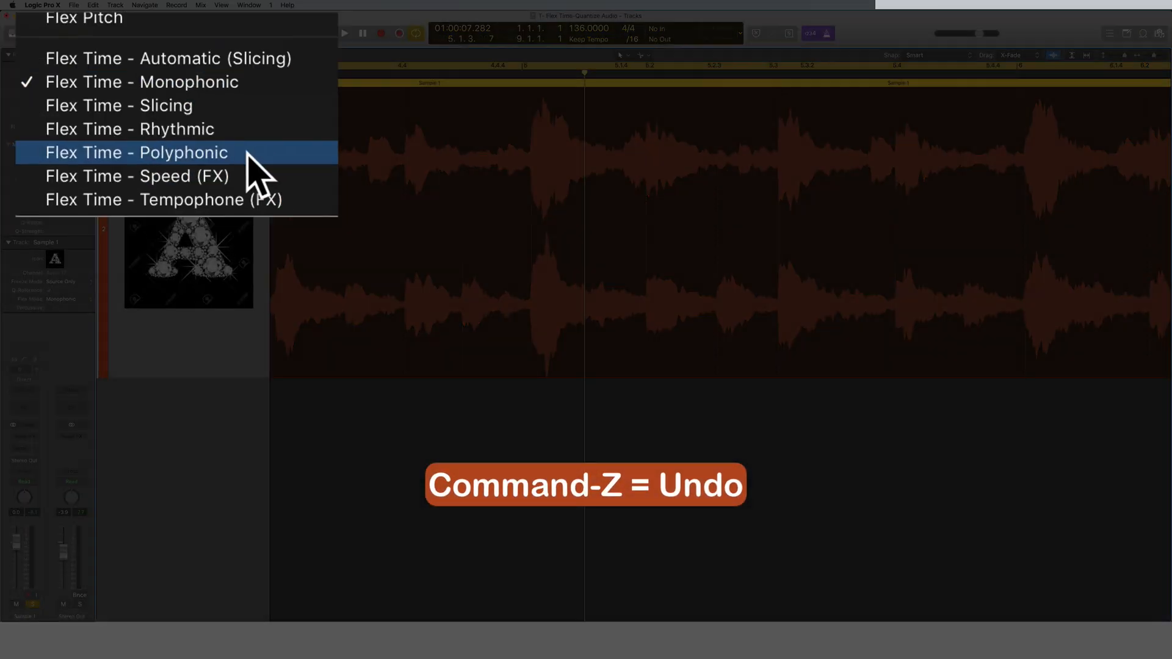
{"action": "left_click", "coordinate": [248, 154]}
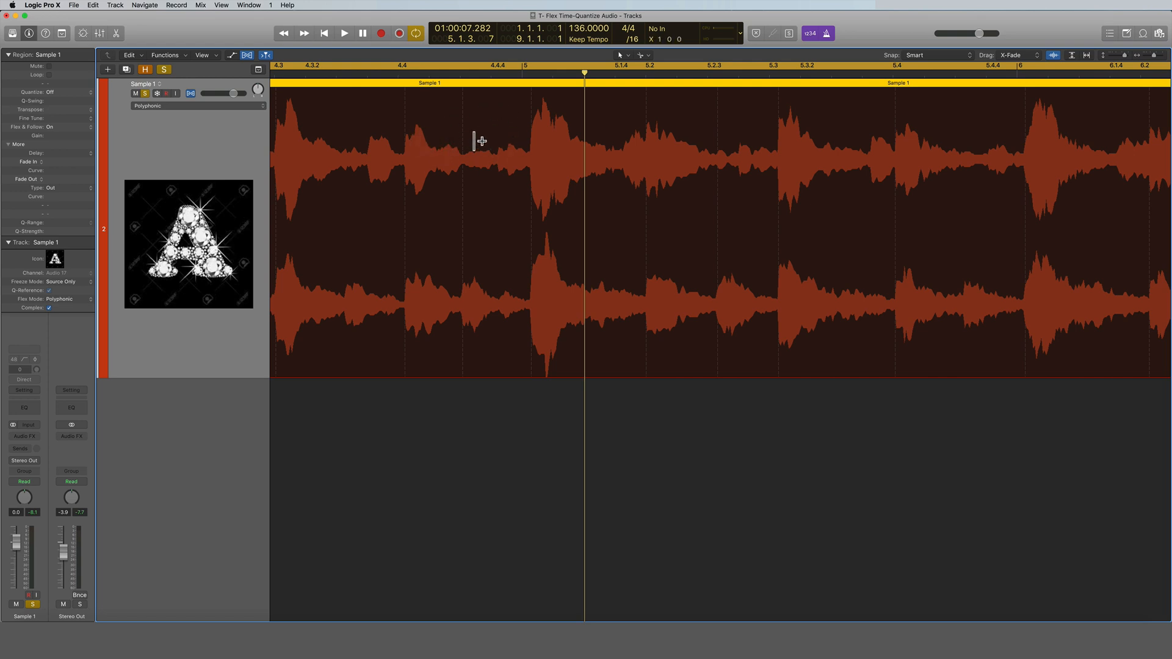
Step: Play back a section of the unquantized Sample 1 region in Polyphonic mode
{"action": "scroll", "coordinate": [450, 138], "scroll_direction": "left", "scroll_amount": 10}
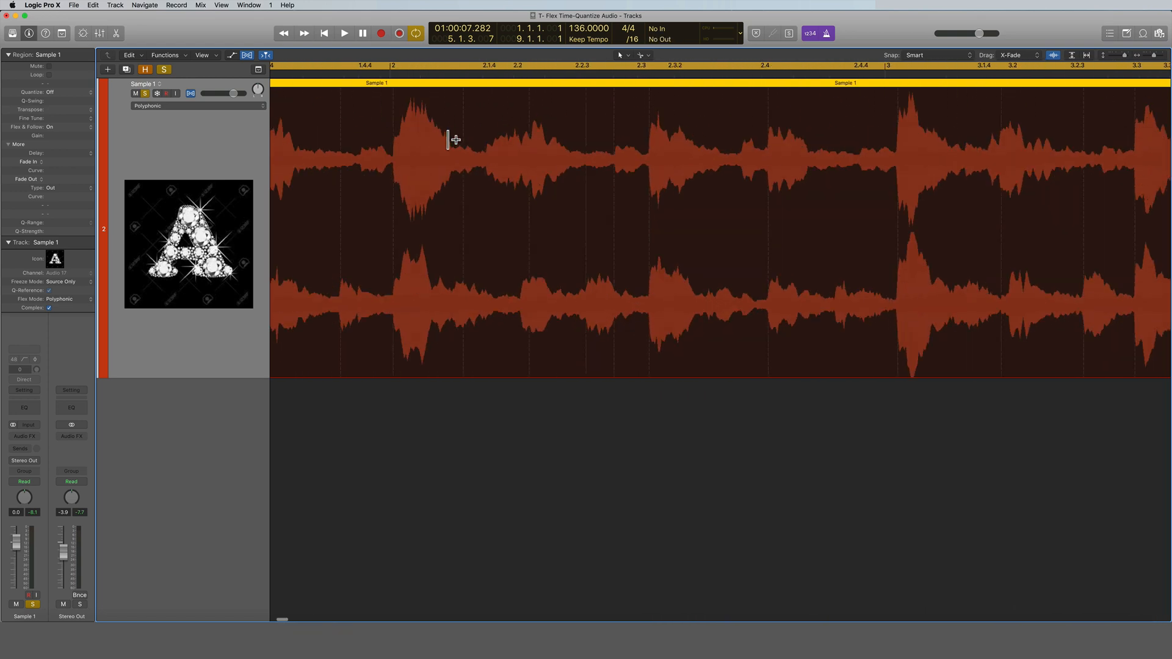
{"action": "scroll", "coordinate": [450, 139], "scroll_direction": "left", "scroll_amount": 5}
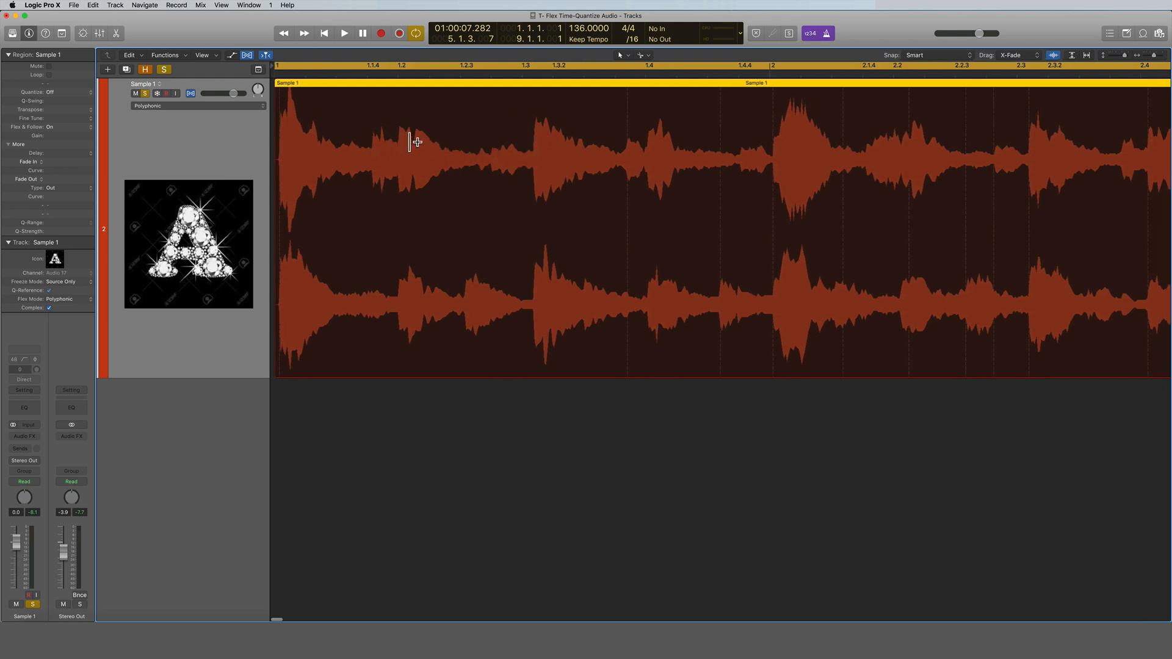
{"action": "key", "text": "space"}
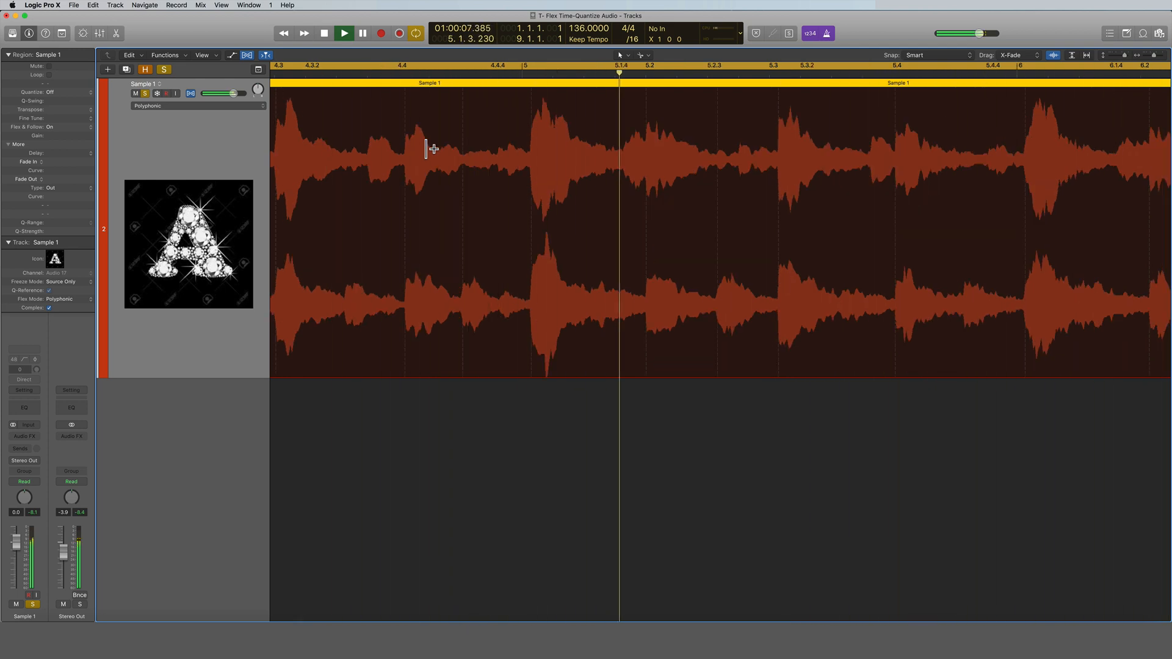
{"action": "key", "text": "space"}
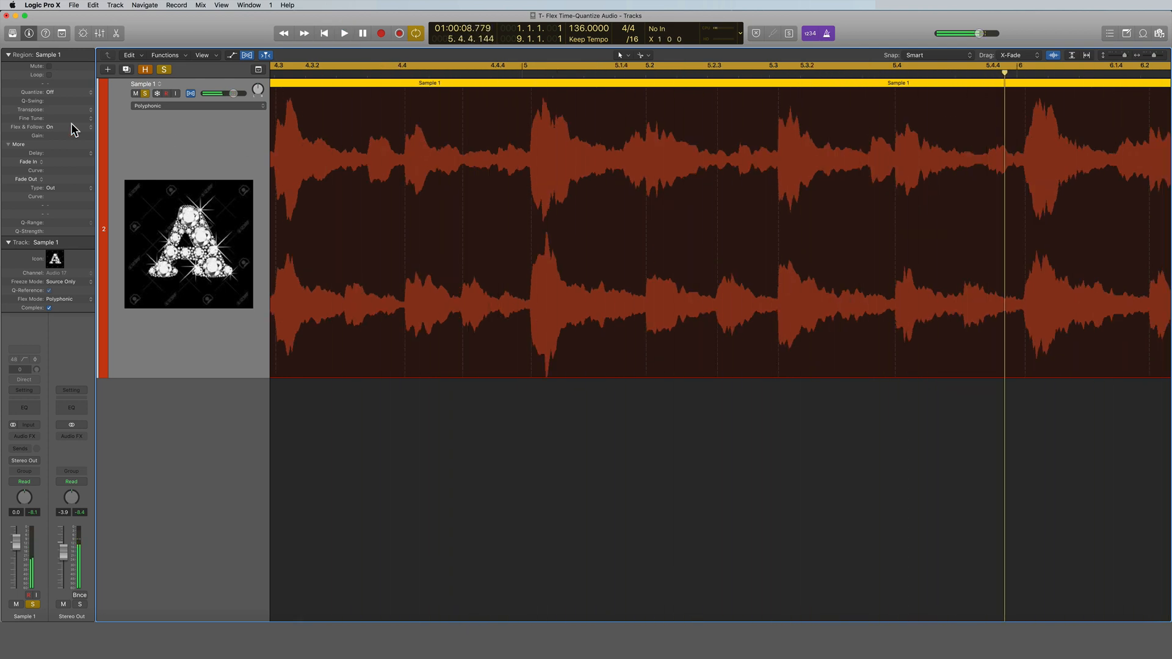
Step: Set the Sample 1 region's quantize value to 1/8 Note
{"action": "left_click", "coordinate": [90, 92]}
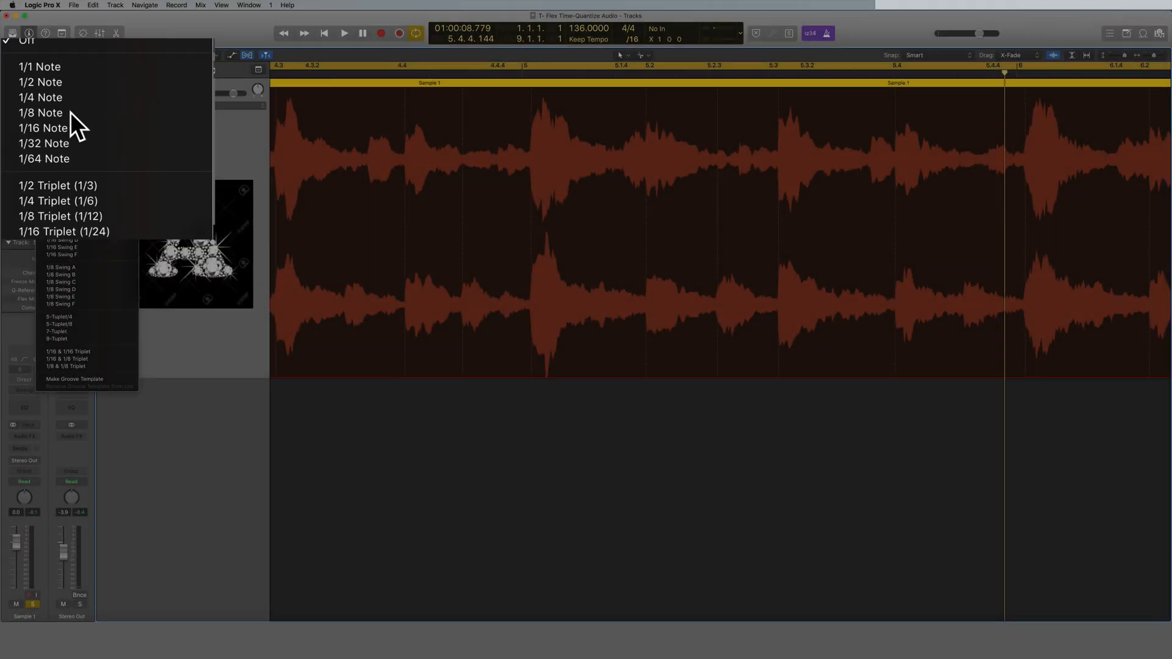
{"action": "left_click", "coordinate": [71, 111]}
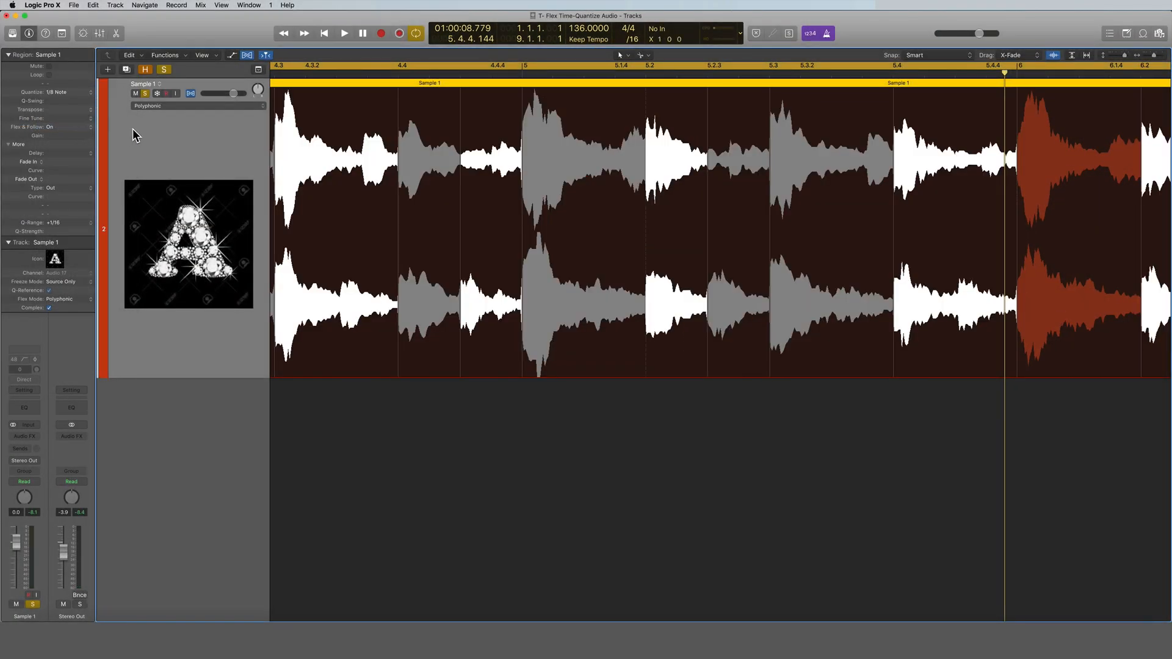
Step: Play back the quantized Sample 1 region in Polyphonic mode and return the playhead to the start
{"action": "key", "text": "space"}
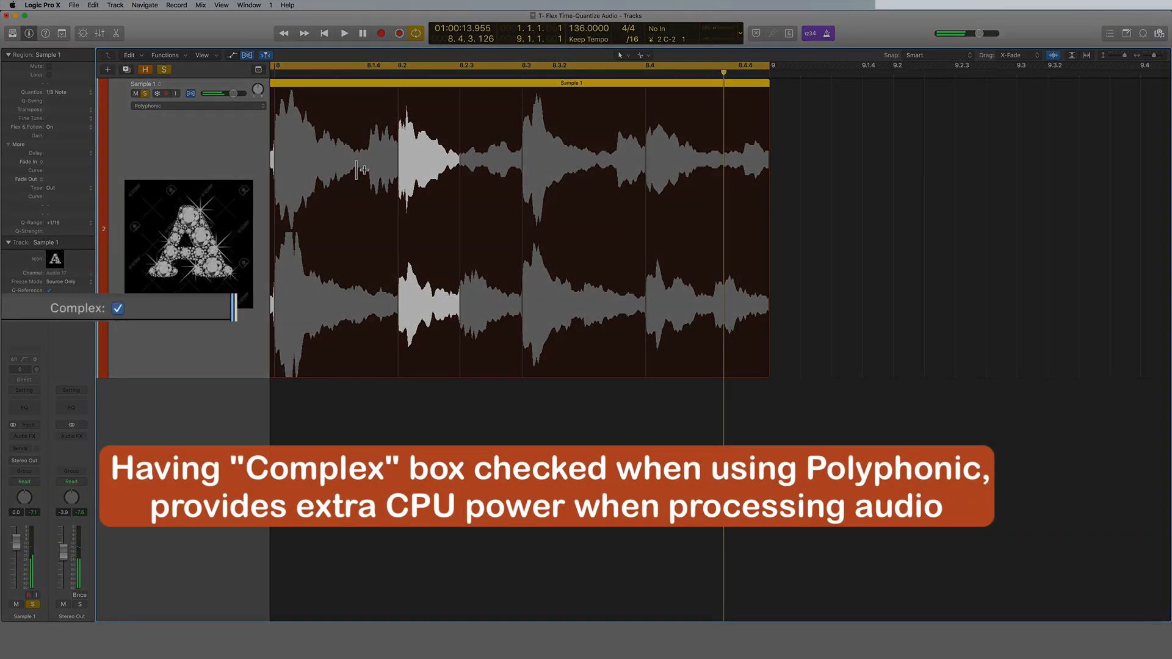
{"action": "key", "text": "Return"}
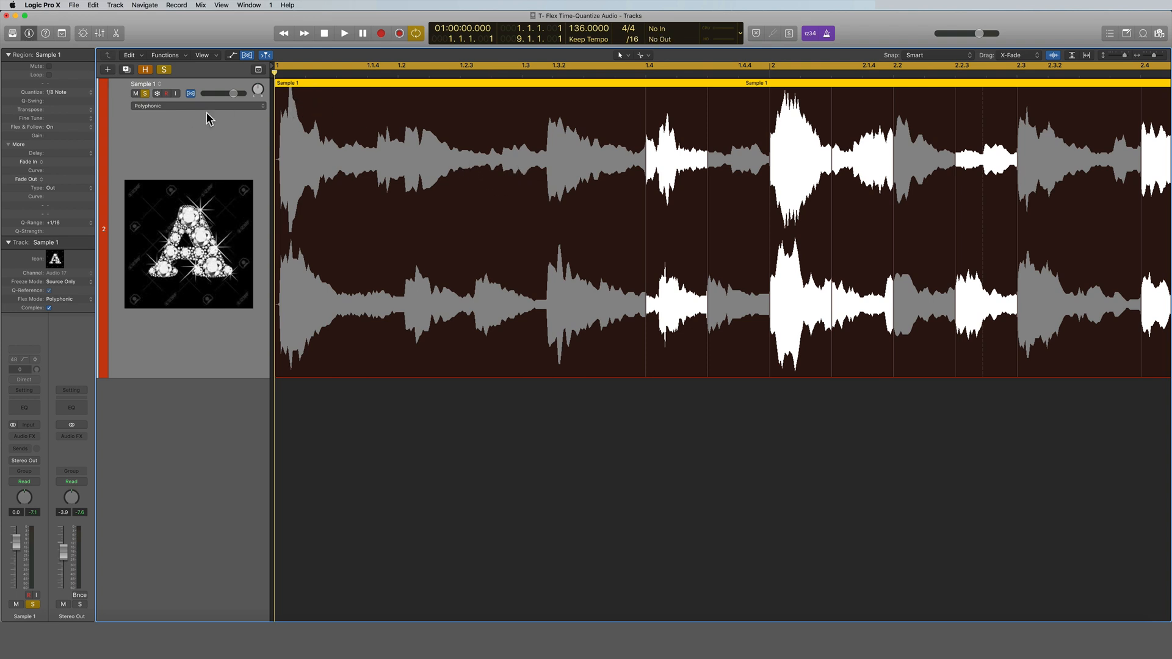
Step: Set the Sample 1 track's Flex mode to Slicing and try moving the flex marker at beat 1.4 in both directions, undoing the last move
{"action": "left_click", "coordinate": [262, 105]}
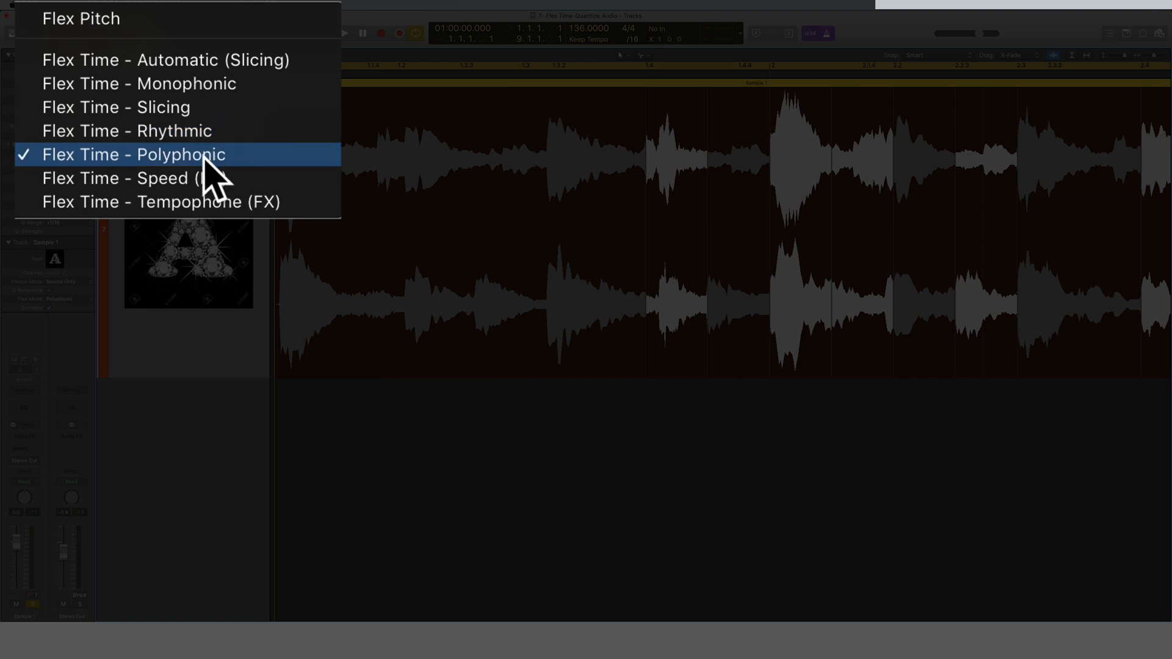
{"action": "left_click", "coordinate": [183, 109]}
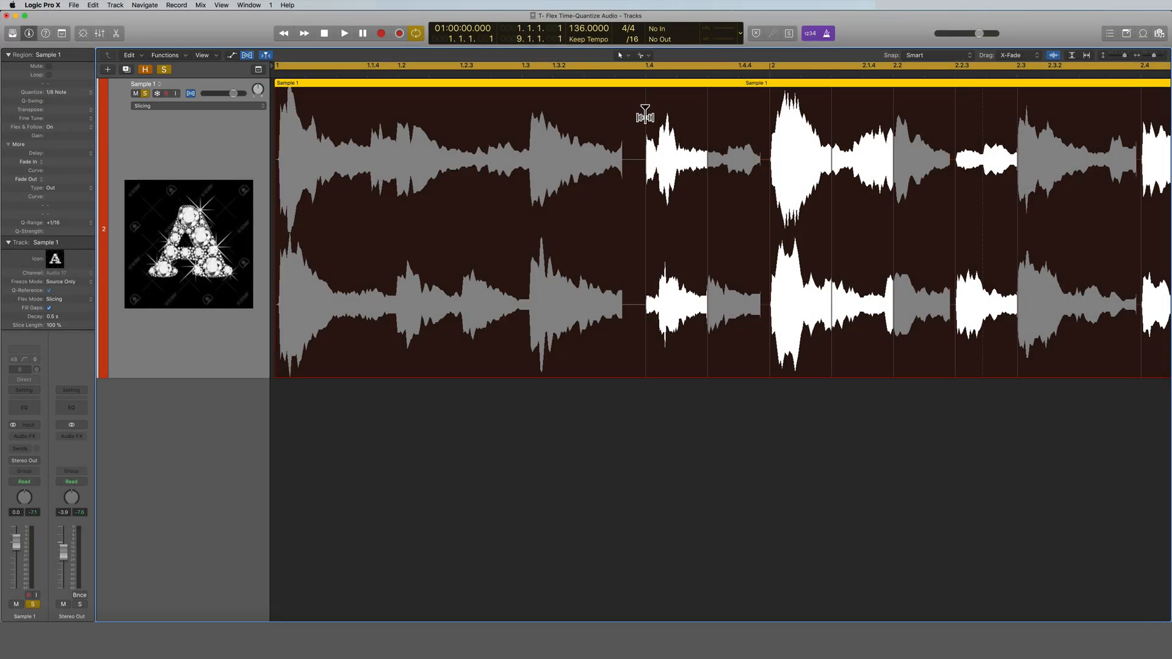
{"action": "left_click_drag", "start_coordinate": [645, 115], "coordinate": [692, 117]}
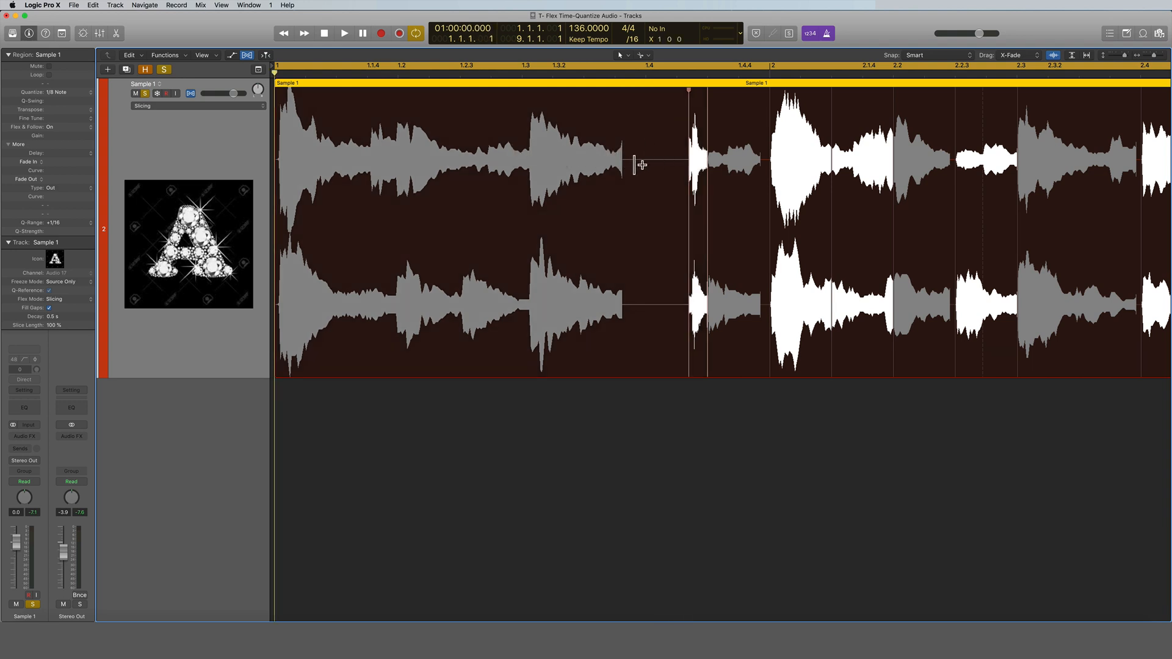
{"action": "mouse_move", "coordinate": [690, 100]}
{"action": "left_mouse_down"}
{"action": "mouse_move", "coordinate": [623, 97]}
{"action": "mouse_move", "coordinate": [676, 105]}
{"action": "mouse_move", "coordinate": [634, 132]}
{"action": "left_mouse_up"}
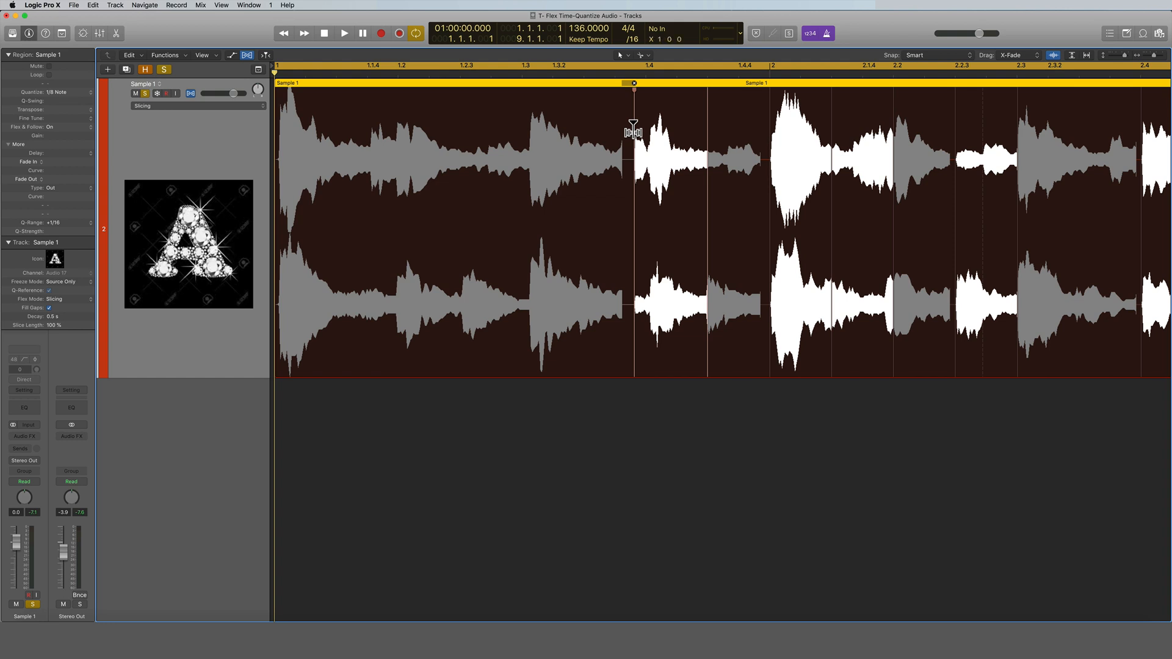
{"action": "left_click_drag", "start_coordinate": [633, 132], "coordinate": [672, 139]}
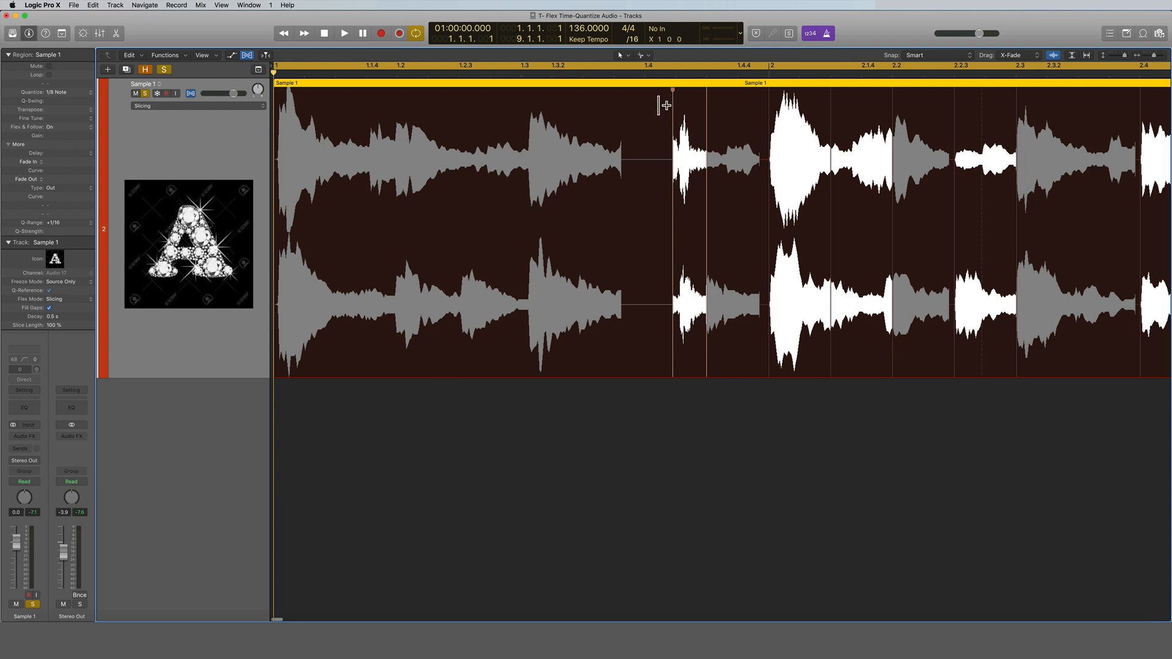
{"action": "key", "text": "super+z"}
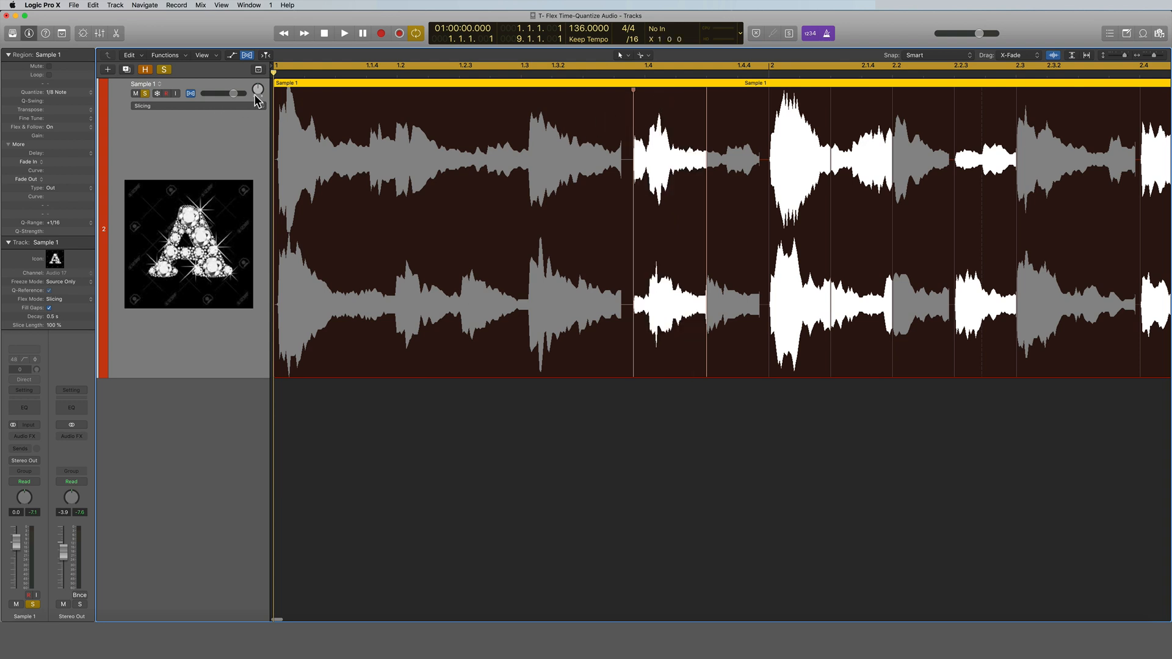
Step: Switch the Sample 1 track's Flex mode to Polyphonic and after that to Speed (FX)
{"action": "left_click", "coordinate": [265, 107]}
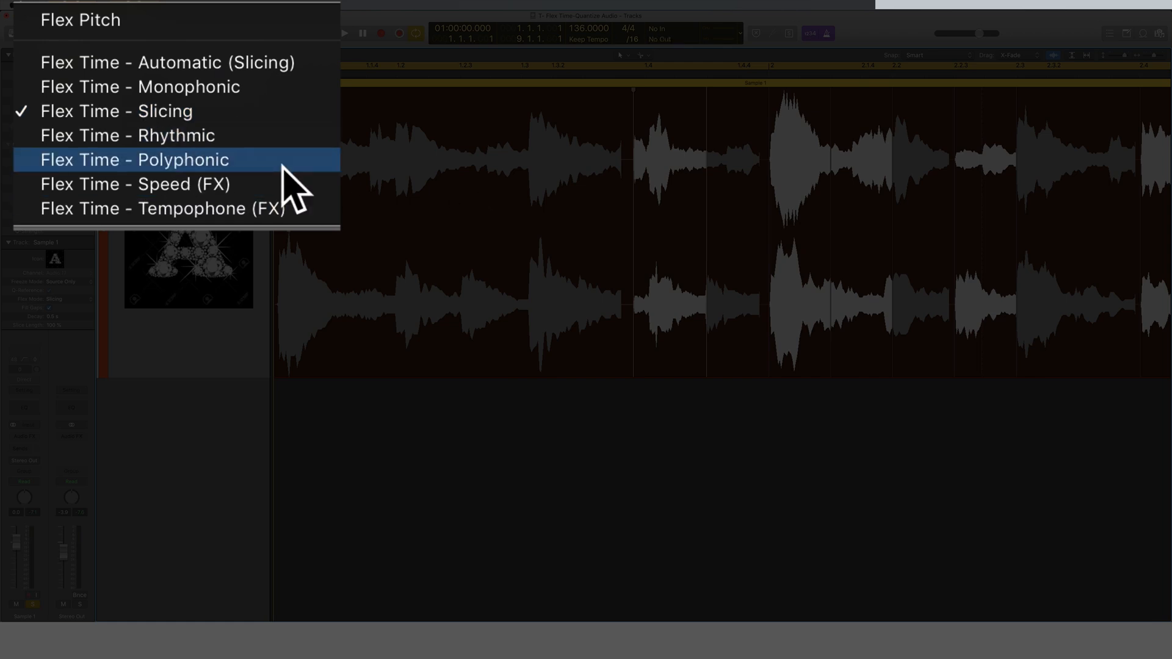
{"action": "left_click", "coordinate": [221, 161]}
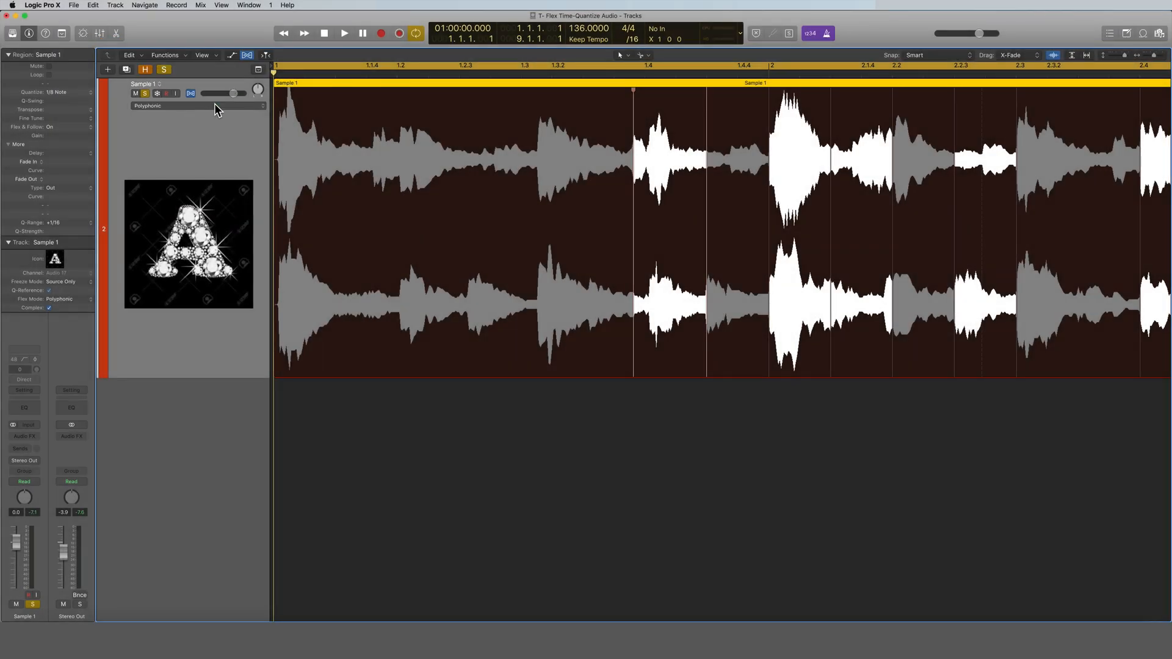
{"action": "left_click", "coordinate": [214, 105]}
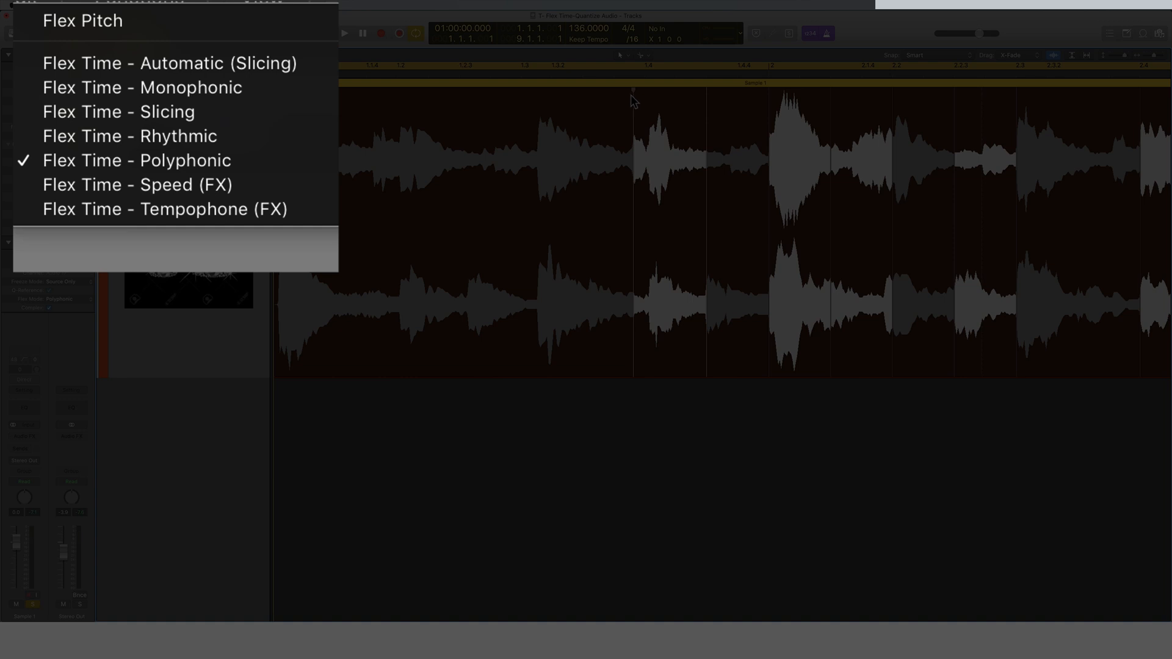
{"action": "left_click", "coordinate": [144, 185]}
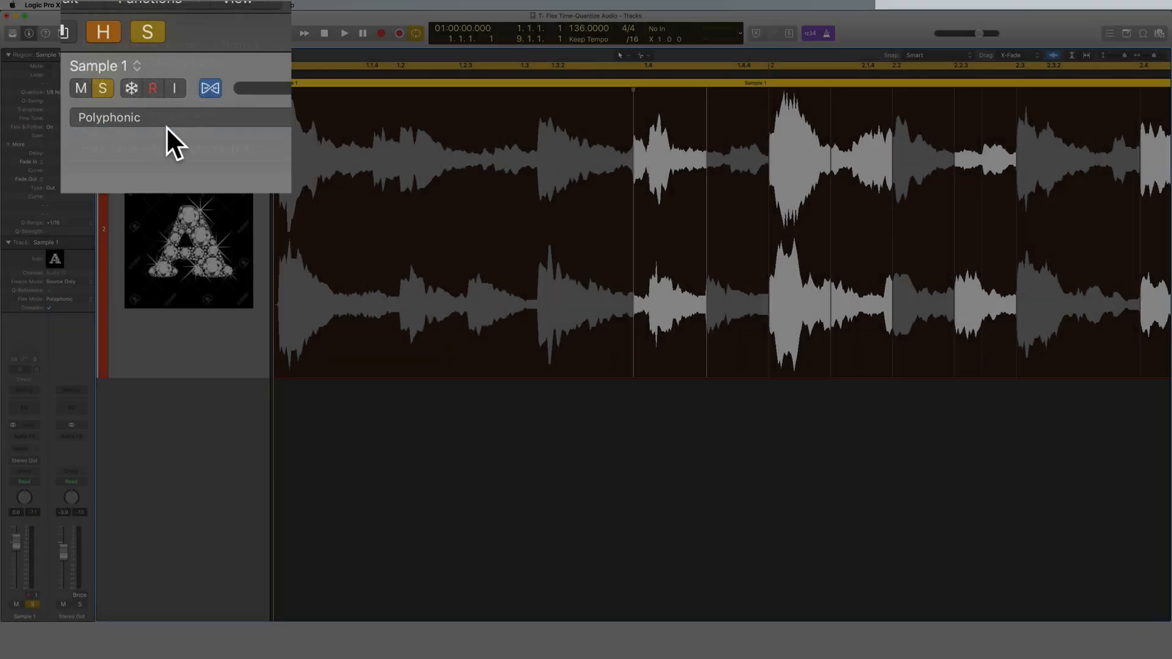
Step: Move the flex marker near beat 1.4 back to just past beat 1.2 and play back the stretched audio in Speed (FX) mode
{"action": "left_click_drag", "start_coordinate": [632, 99], "coordinate": [423, 105]}
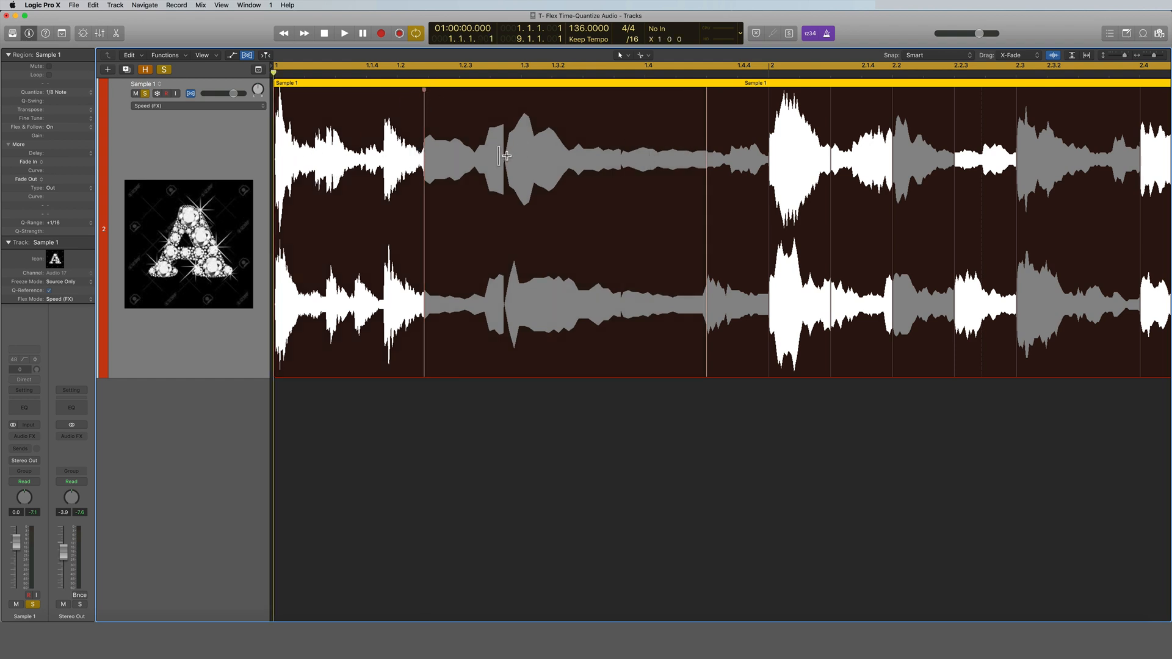
{"action": "mouse_move", "coordinate": [424, 137]}
{"action": "key", "text": "space"}
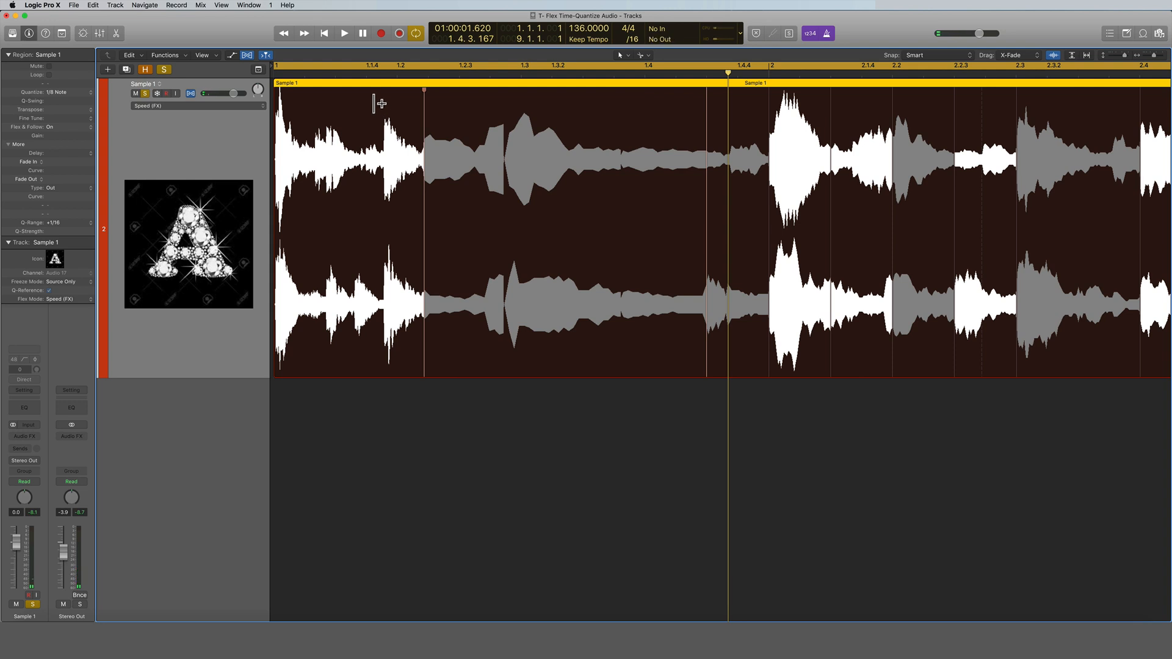
{"action": "key", "text": "space"}
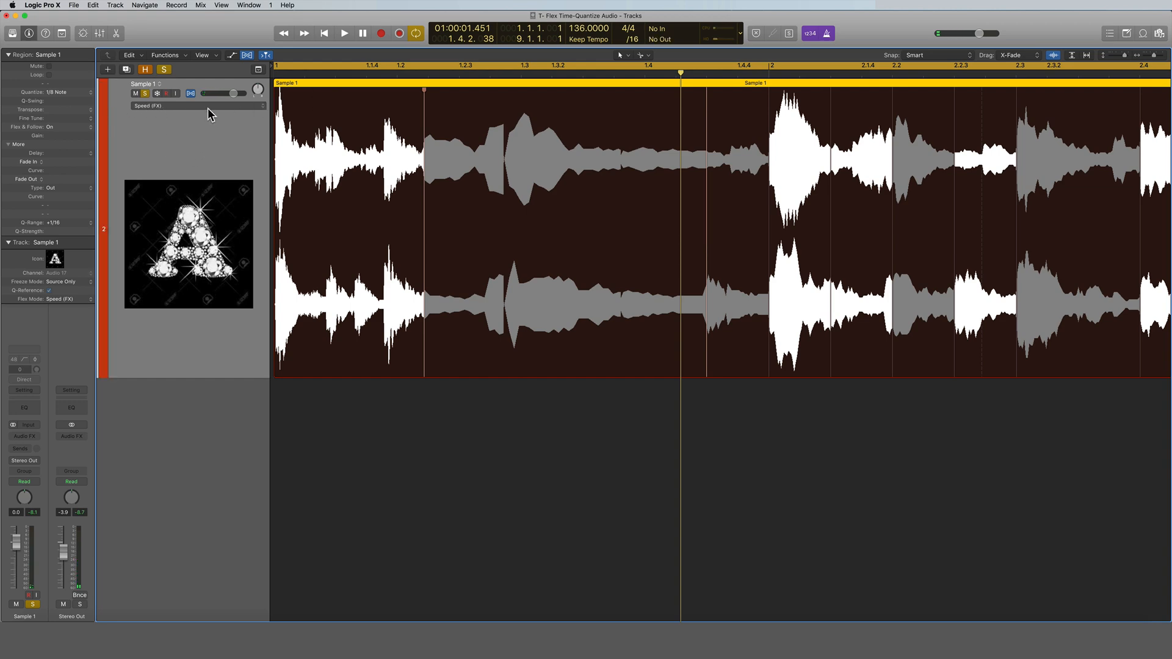
Step: Set the Sample 1 track's Flex mode to Tempophone (FX) and play back the region
{"action": "left_click", "coordinate": [264, 106]}
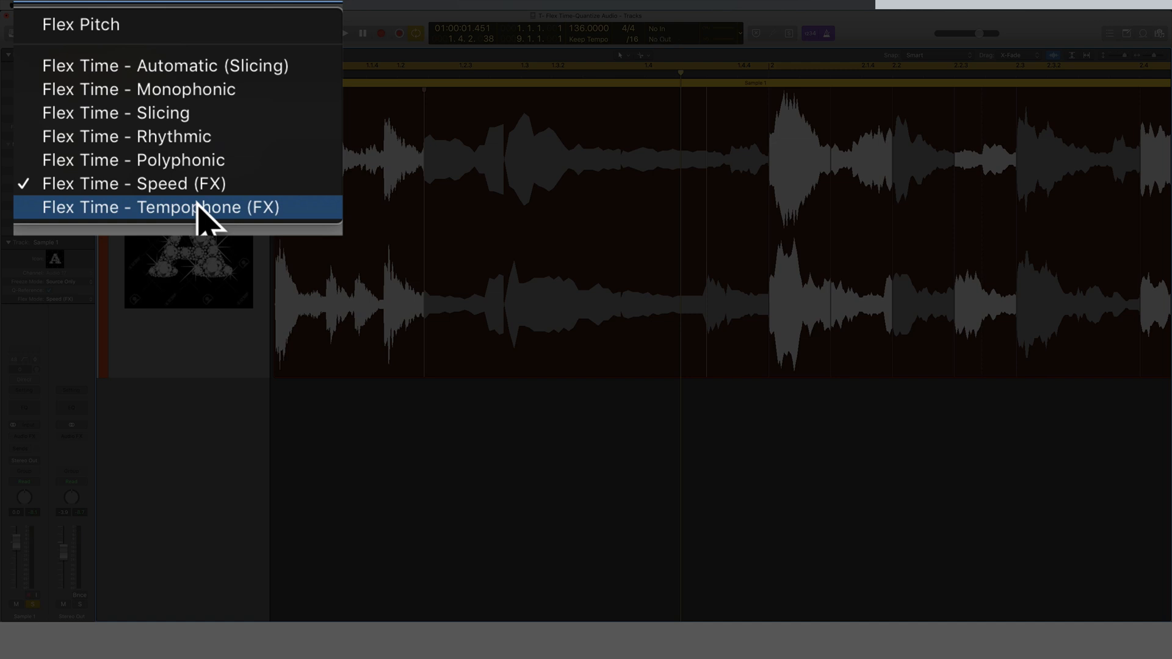
{"action": "left_click", "coordinate": [201, 211]}
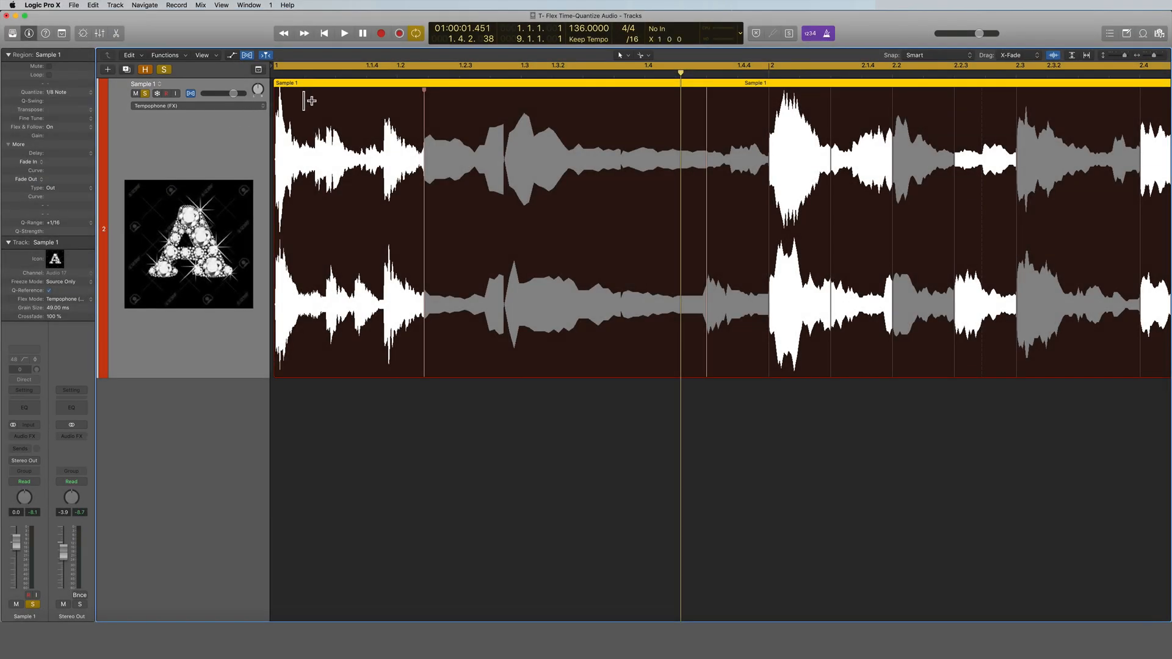
{"action": "key", "text": "space"}
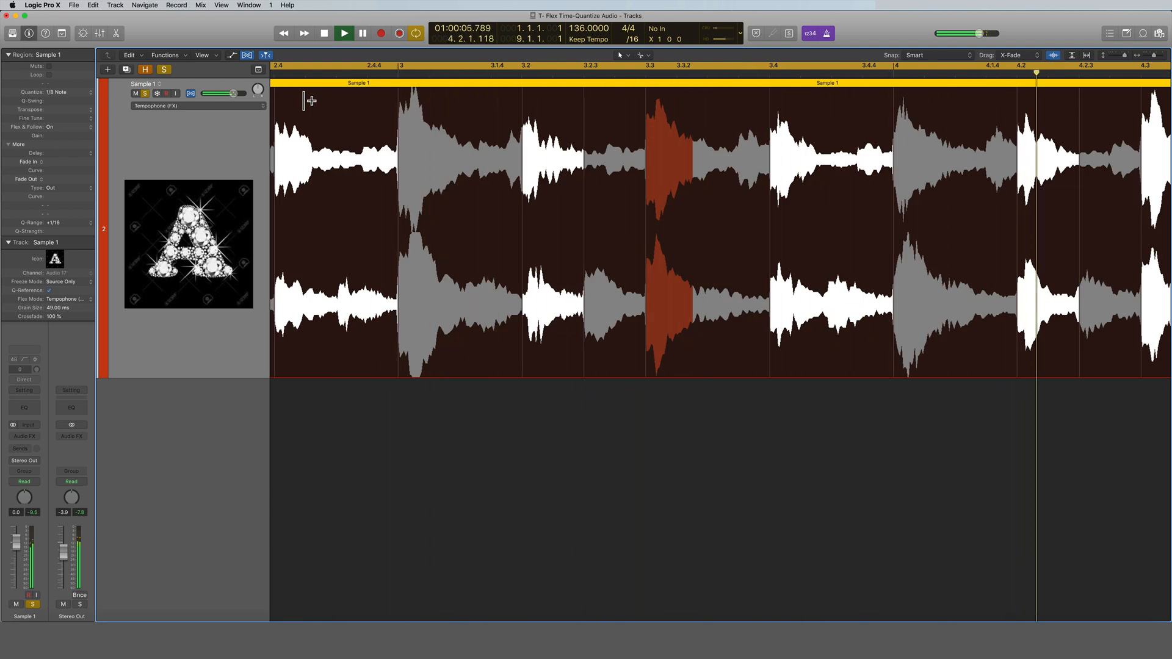
{"action": "key", "text": "space"}
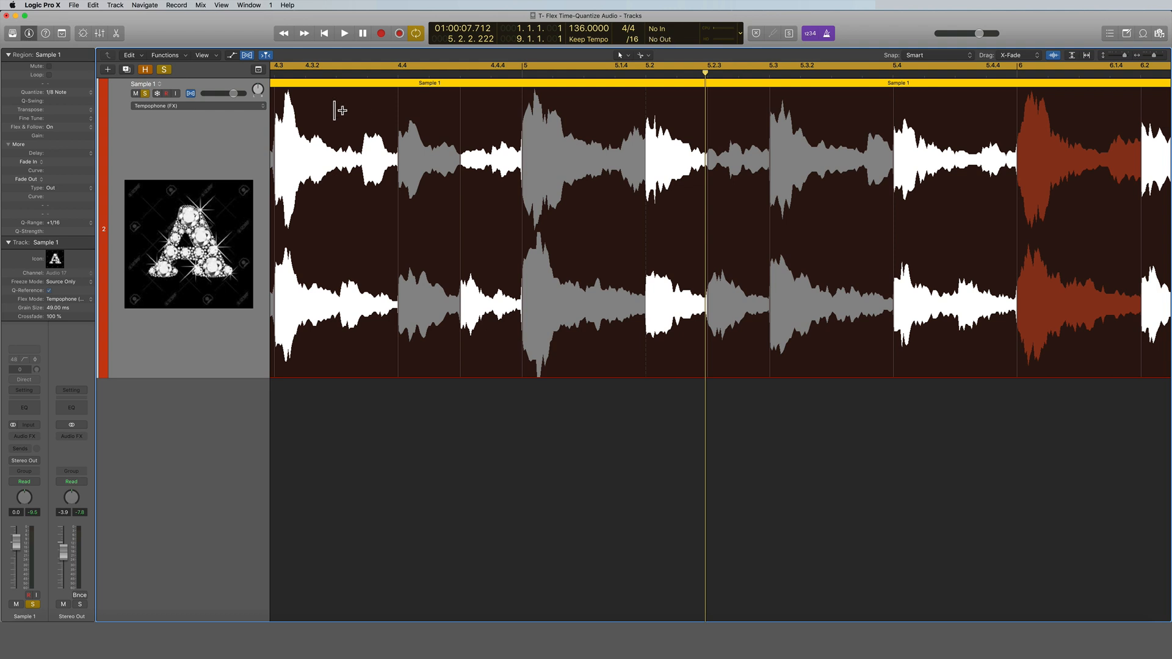
Step: Set the Sample 1 track's Flex mode to Polyphonic and play back the start of the region
{"action": "left_click", "coordinate": [221, 106]}
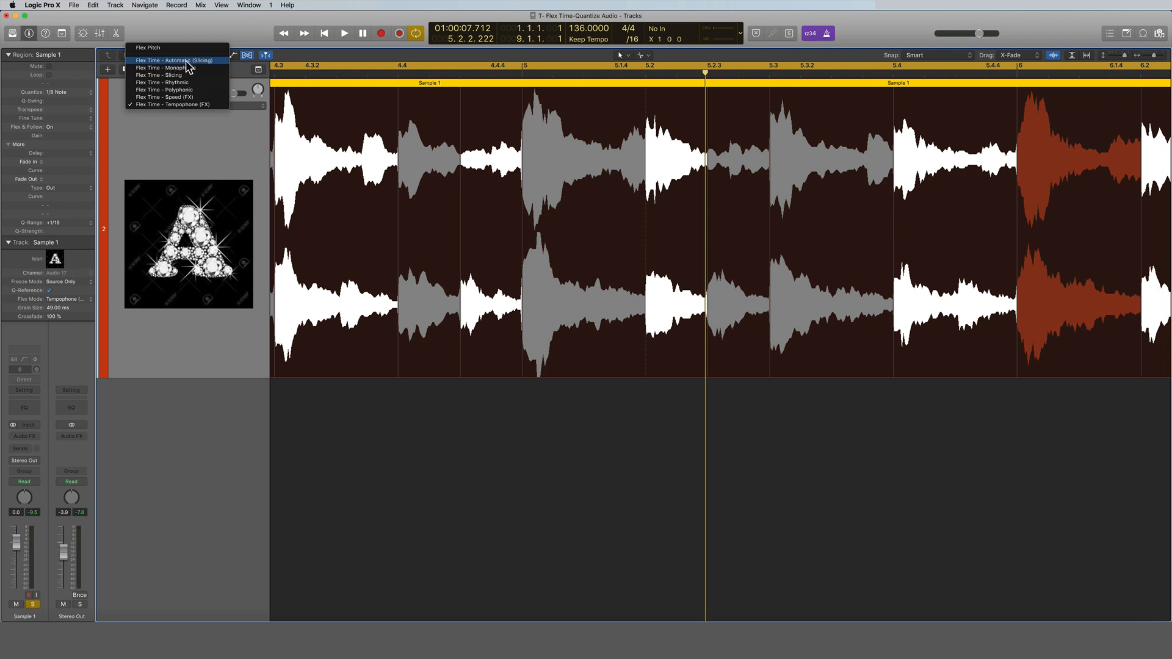
{"action": "left_click", "coordinate": [189, 95]}
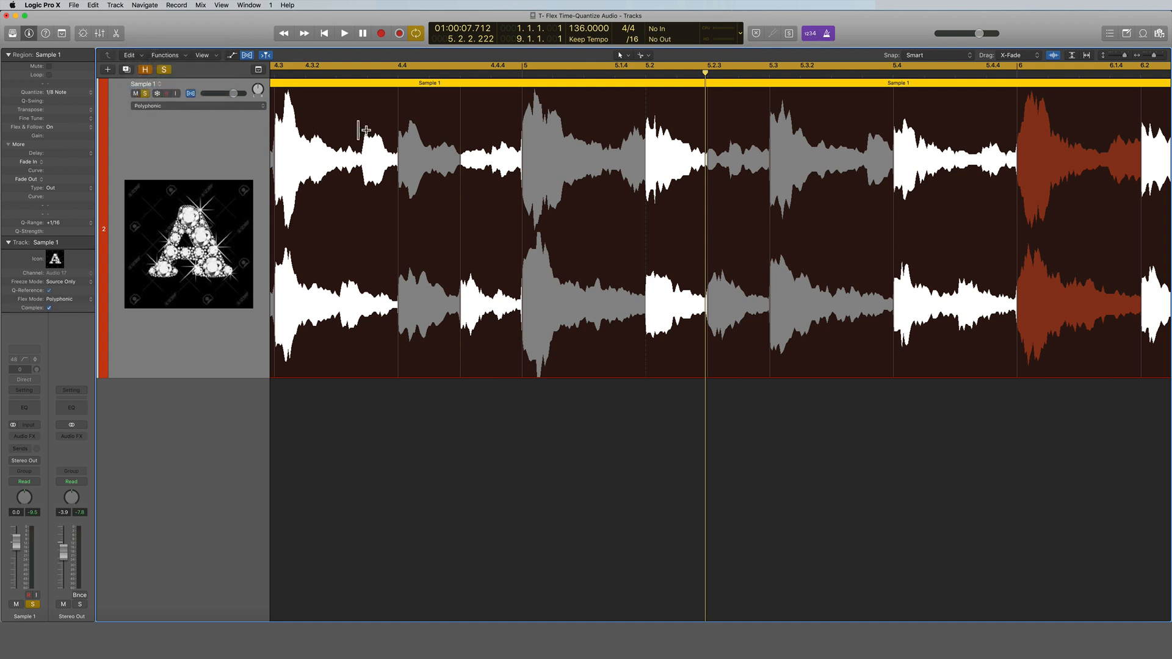
{"action": "key", "text": "space"}
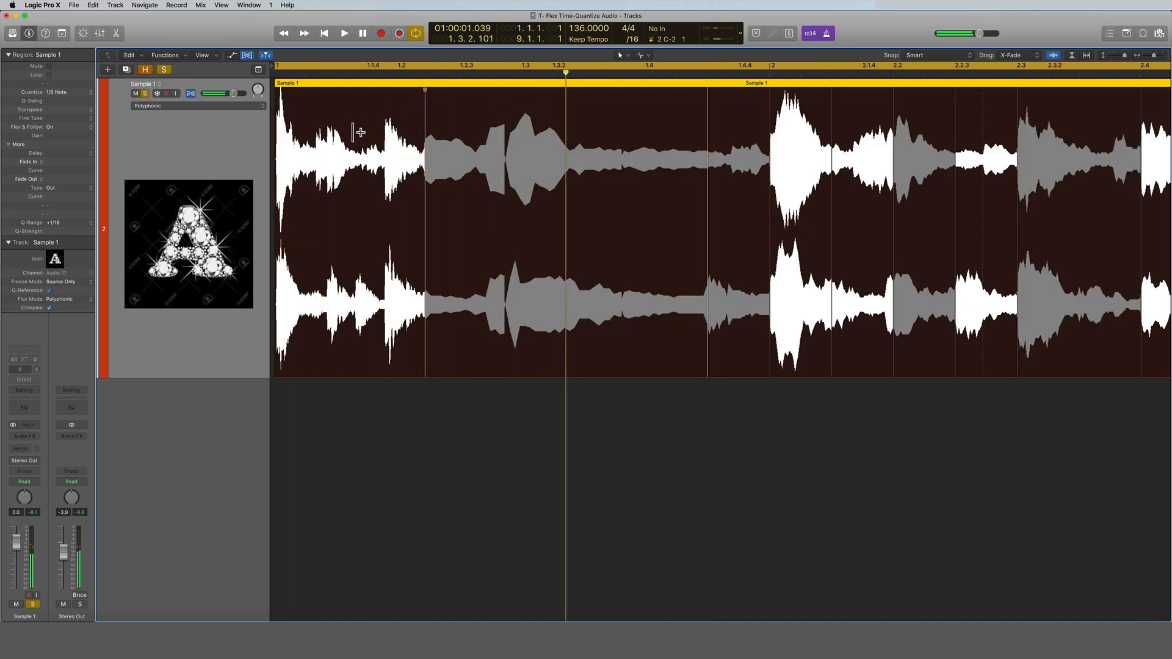
Step: Undo the flex marker moves in bar 1 so the marker is back on beat 1.4, and play back the region's opening
{"action": "key", "text": "super+z"}
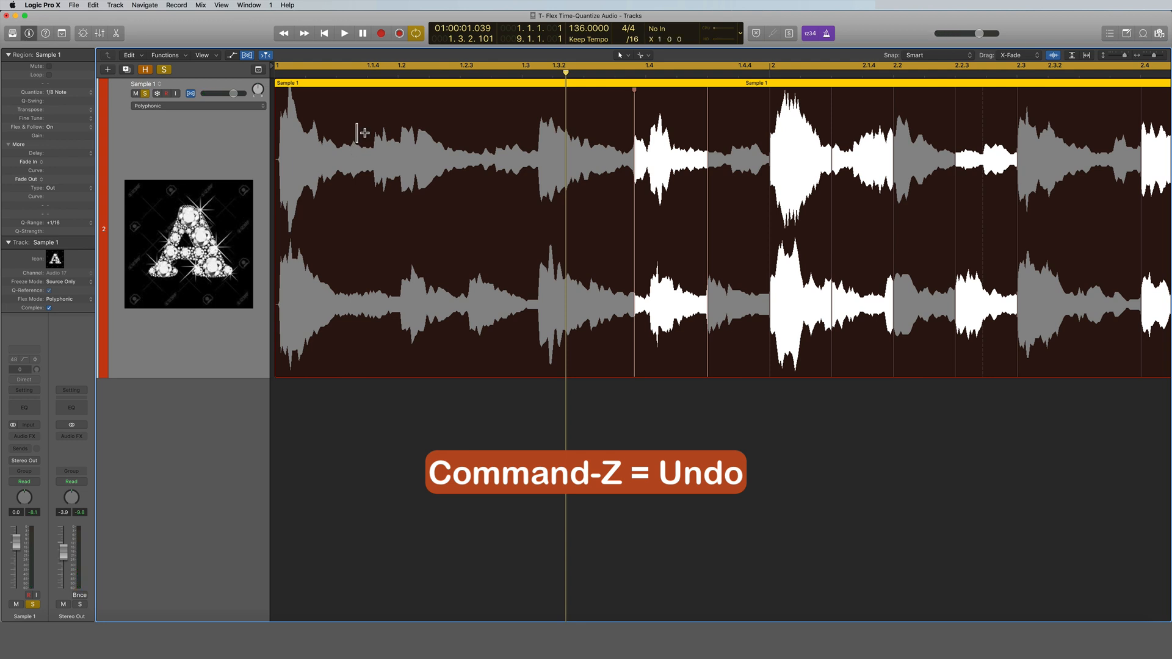
{"action": "key", "text": "super+z"}
{"action": "key", "text": "super+z"}
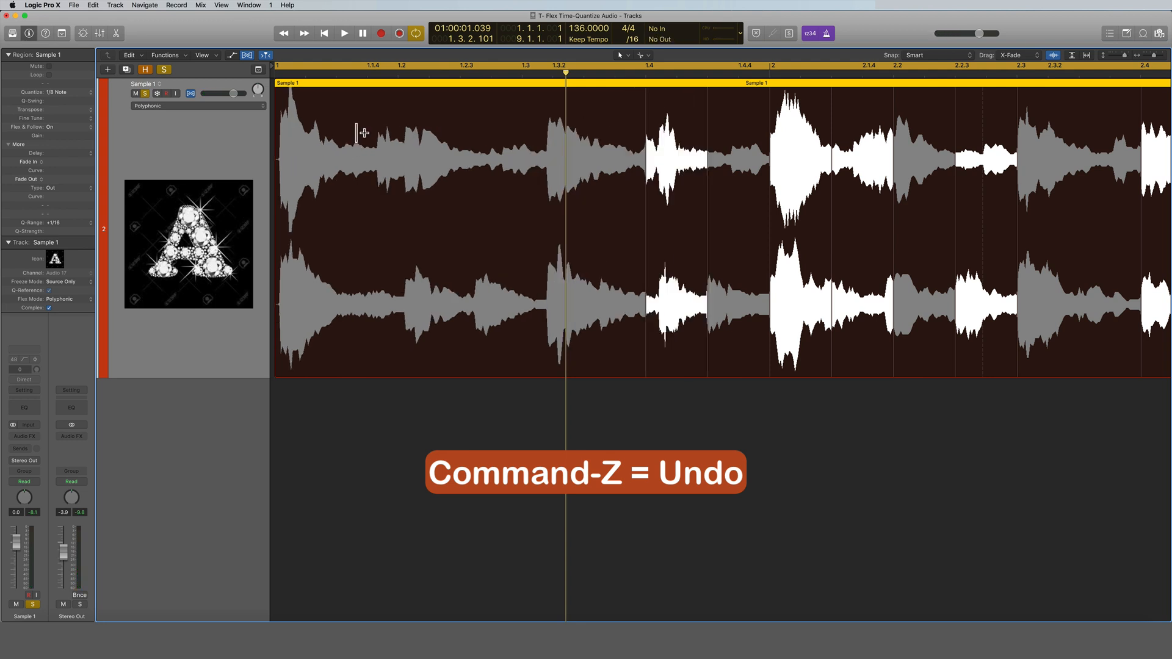
{"action": "key", "text": "space"}
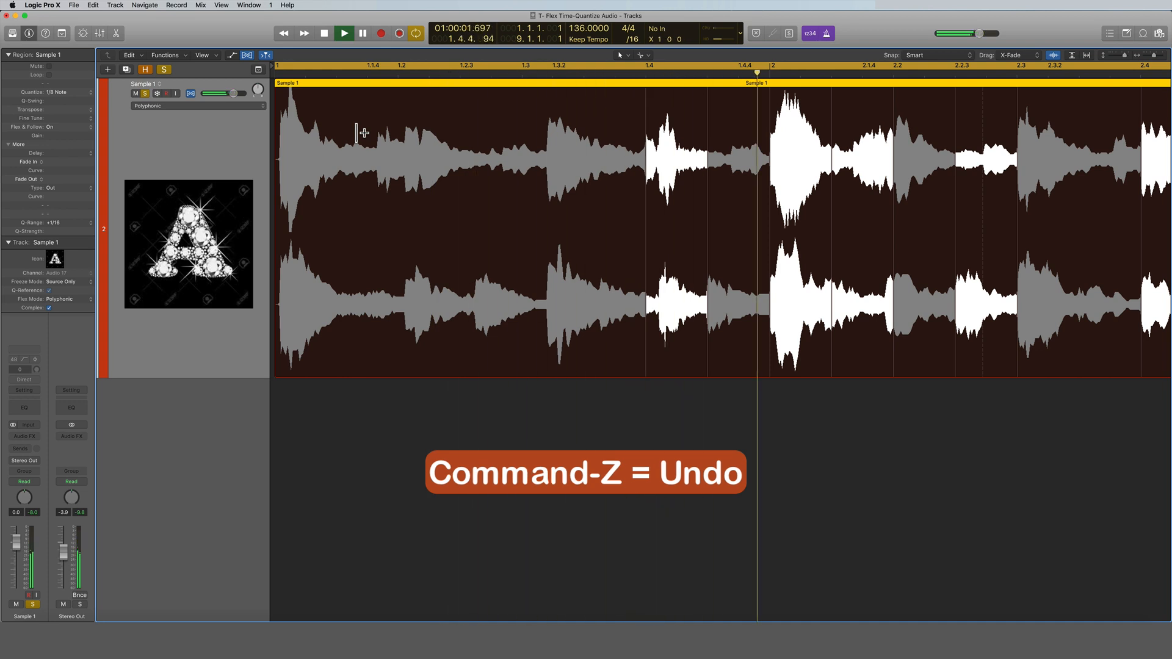
{"action": "key", "text": "space"}
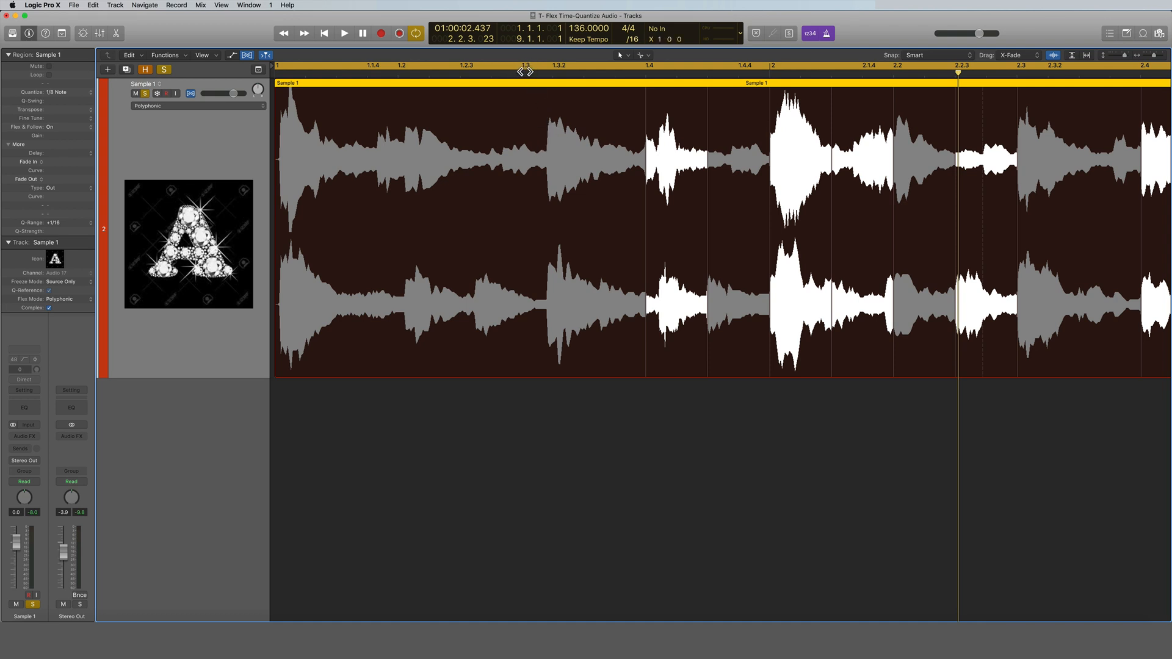
Step: Play back the region up to the transient after beat 1.3 and move the playhead back to just before beat 1.2
{"action": "key", "text": "space"}
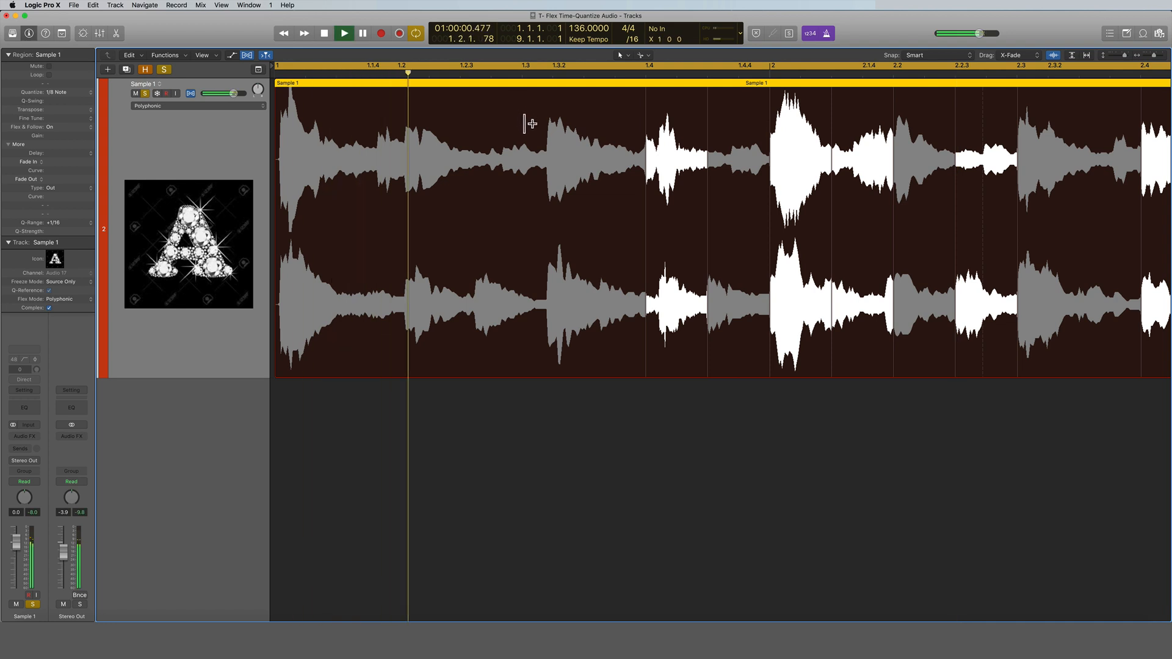
{"action": "key", "text": "space"}
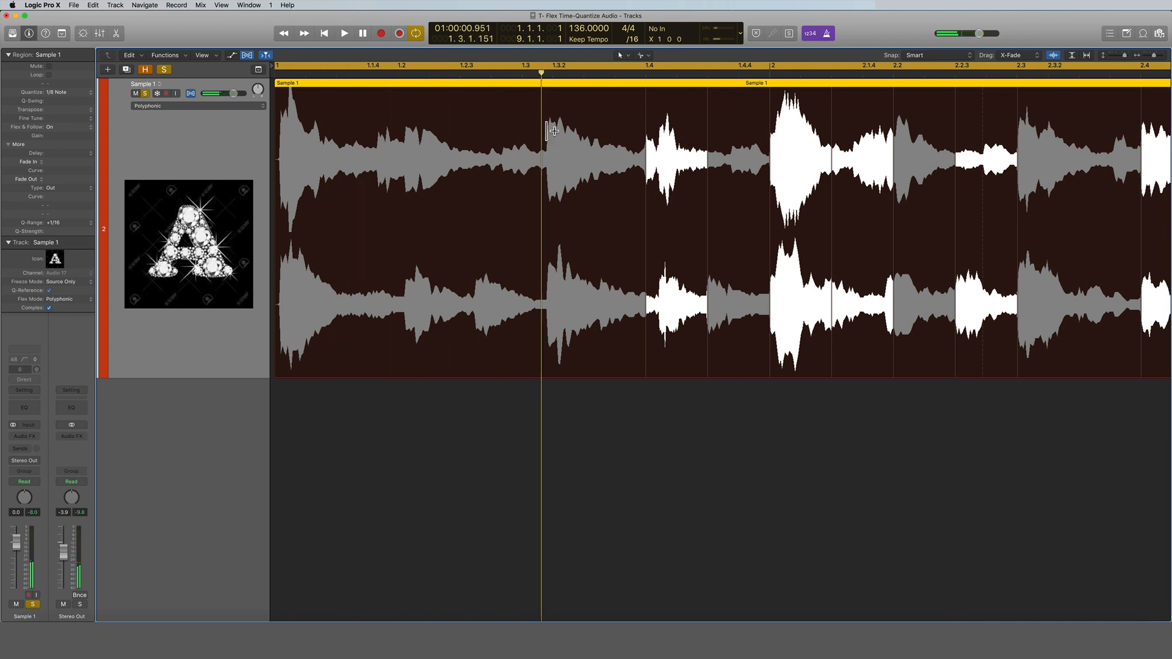
{"action": "scroll", "coordinate": [553, 132], "scroll_direction": "right", "scroll_amount": 1}
{"action": "scroll", "coordinate": [553, 131], "scroll_direction": "right", "scroll_amount": 1}
{"action": "scroll", "coordinate": [543, 124], "scroll_direction": "left", "scroll_amount": 2}
{"action": "left_click_drag", "start_coordinate": [541, 75], "coordinate": [388, 76]}
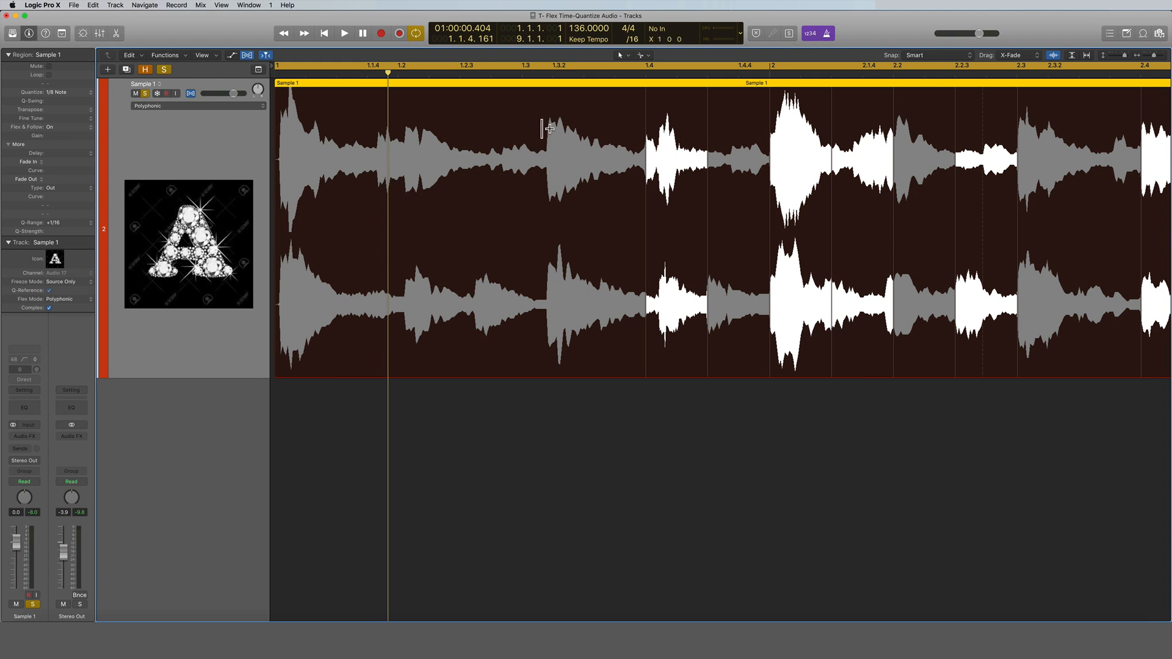
Step: Move the transient just before 1.3.2 onto beat 1.3 with a new flex marker and play back the correction
{"action": "left_click", "coordinate": [546, 120]}
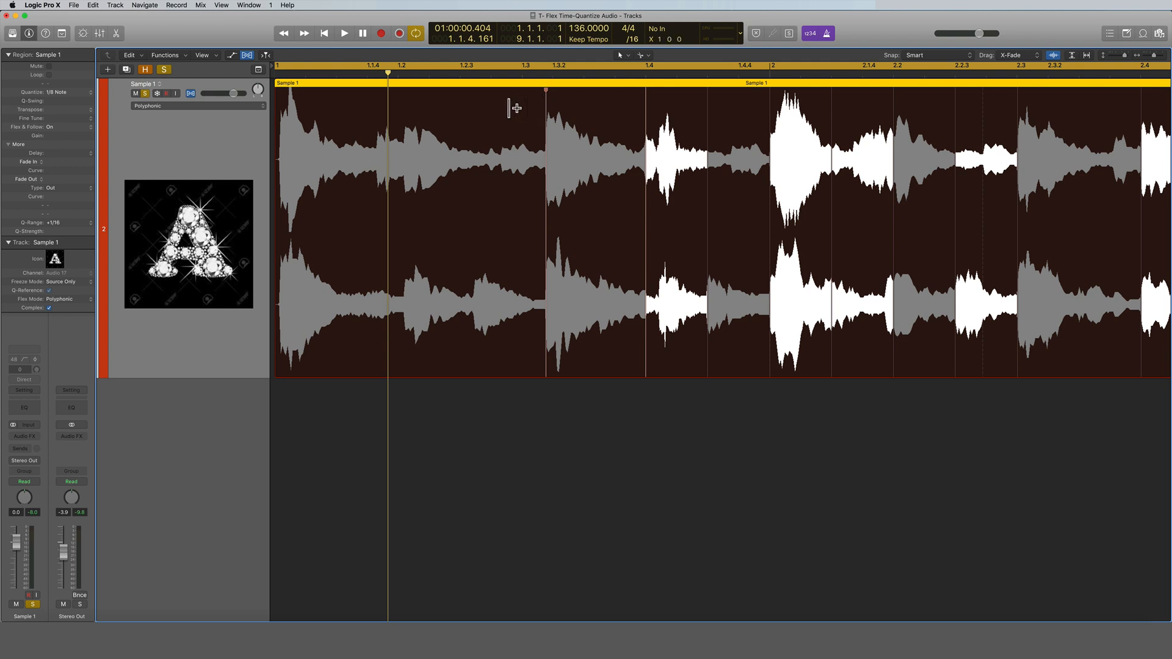
{"action": "mouse_move", "coordinate": [544, 109]}
{"action": "left_click_drag", "start_coordinate": [544, 108], "coordinate": [520, 110]}
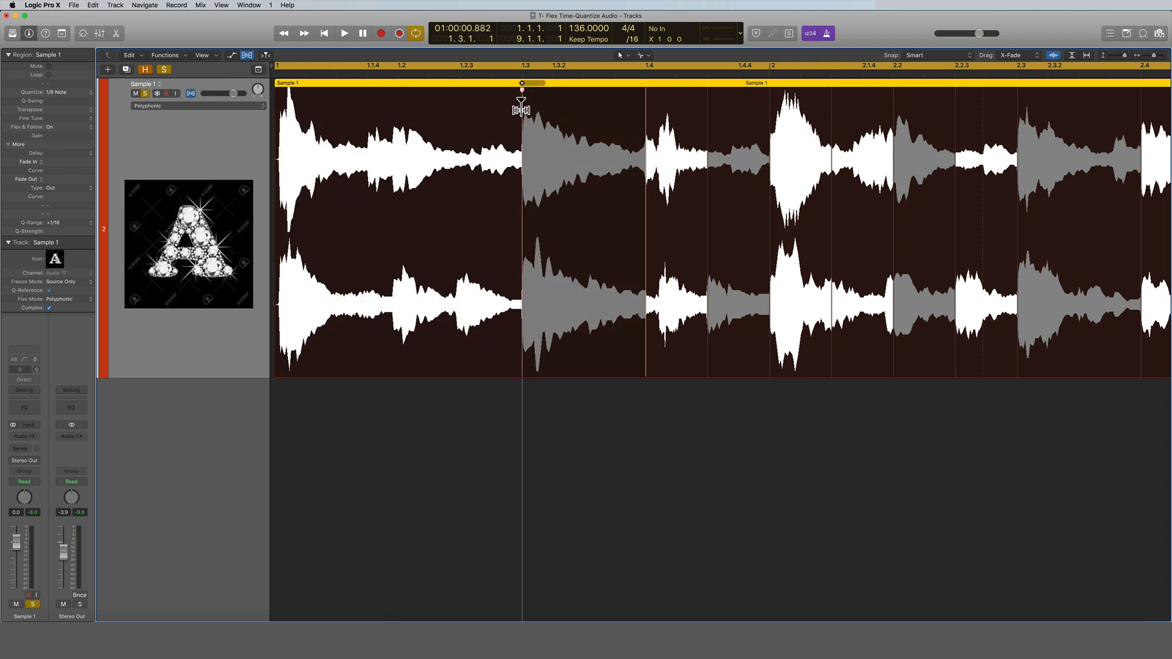
{"action": "key", "text": "space"}
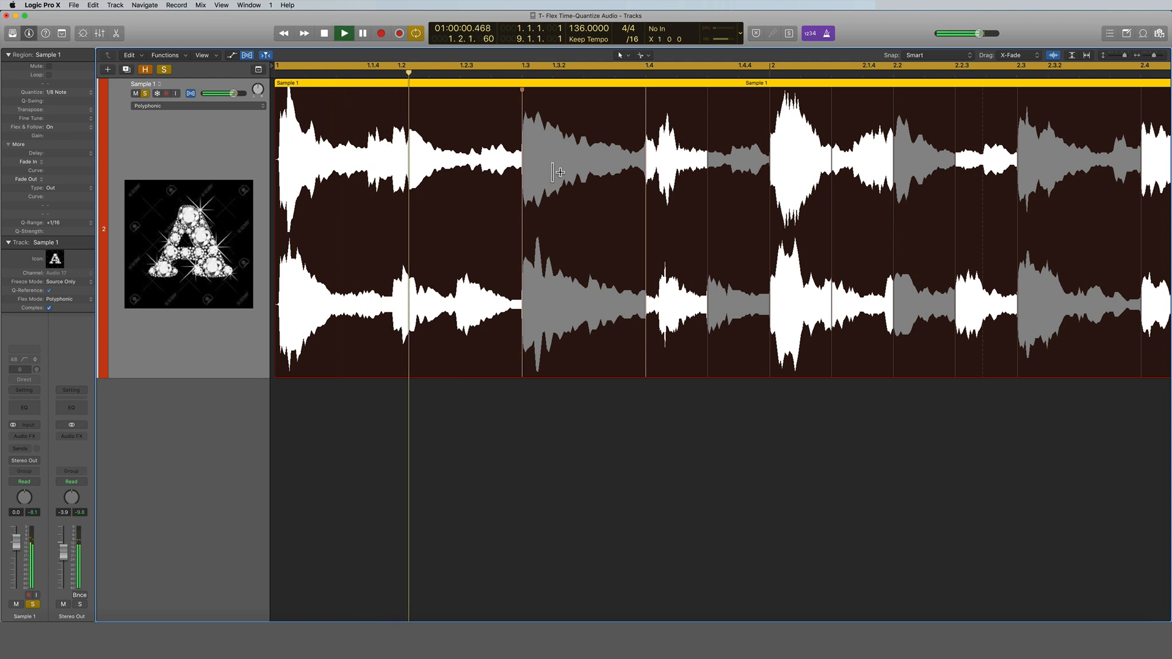
{"action": "key", "text": "space"}
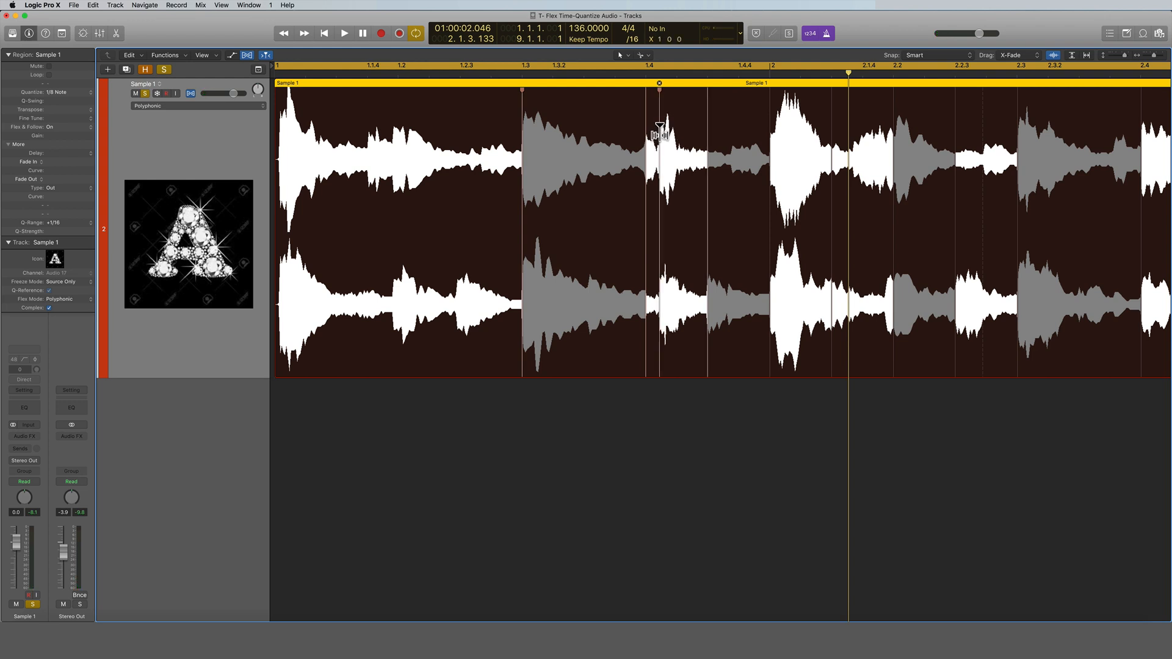
Step: Try to shift the transient just after beat 1.4 slightly earlier with a flex marker, and undo the move and the marker
{"action": "left_click_drag", "start_coordinate": [659, 131], "coordinate": [656, 131]}
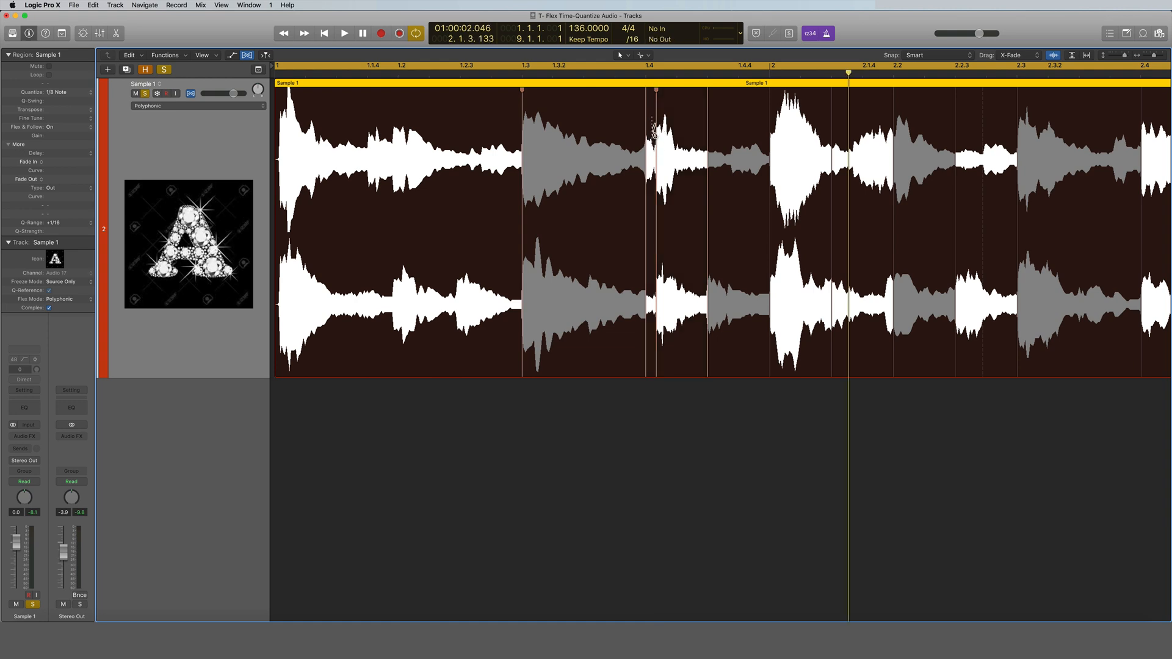
{"action": "key", "text": "super+z"}
{"action": "key", "text": "super+z"}
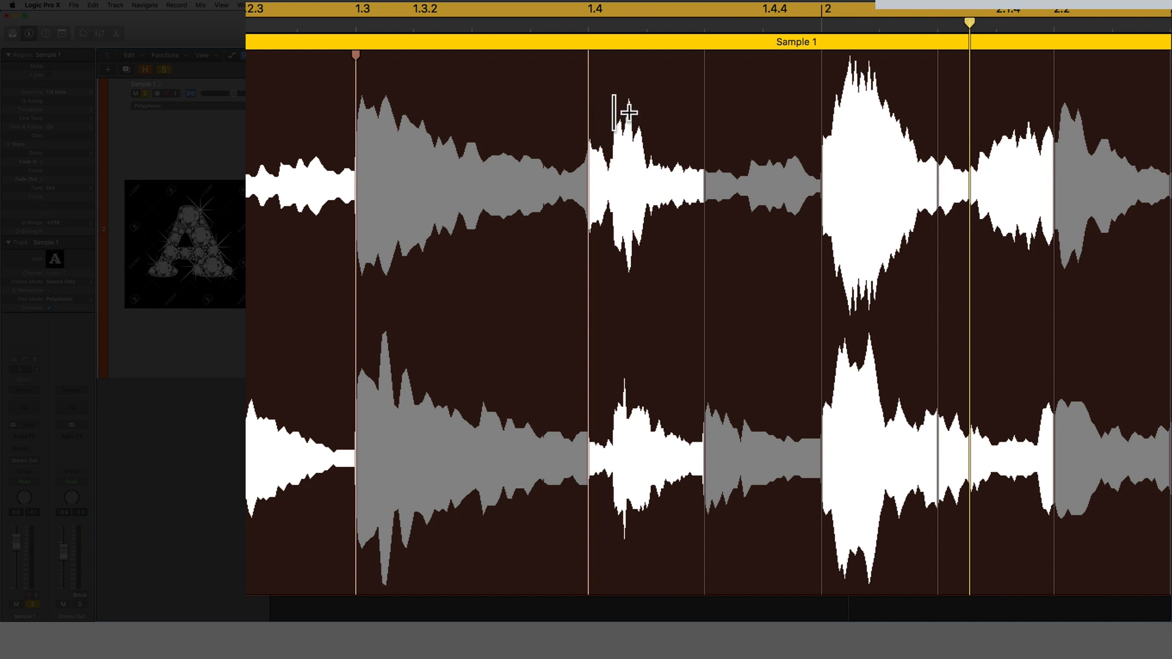
Step: Try moving the transient just after beat 1.4 slightly earlier with a new flex marker, play it back, and delete the marker
{"action": "left_click", "coordinate": [614, 113]}
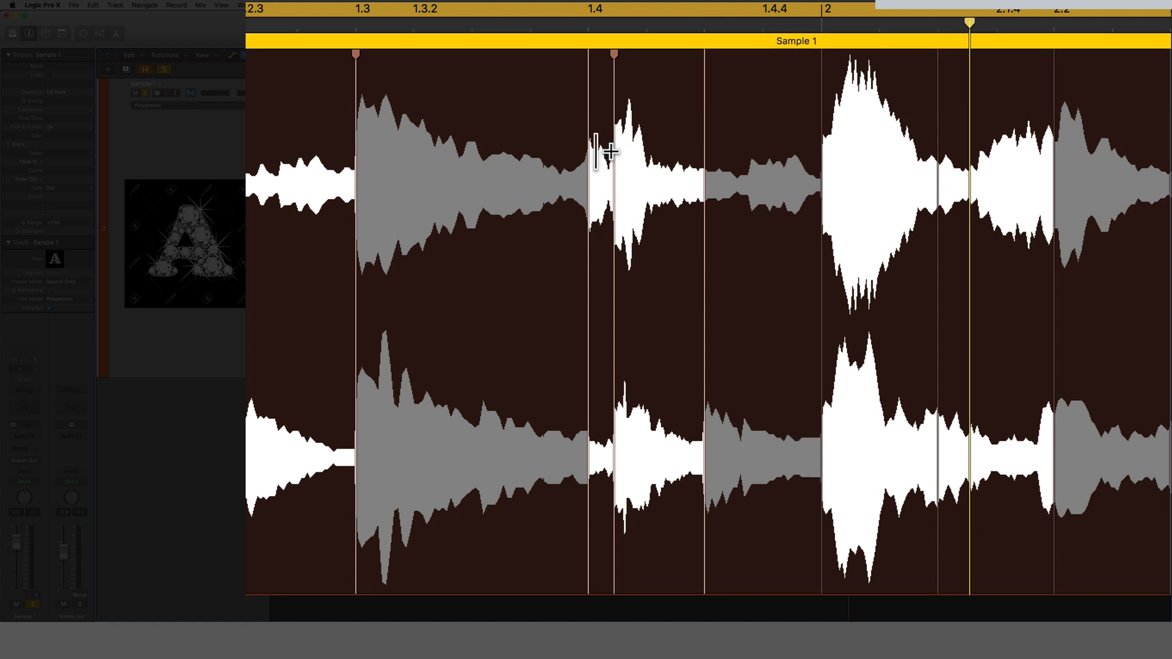
{"action": "scroll", "coordinate": [594, 152], "scroll_direction": "right", "scroll_amount": 1}
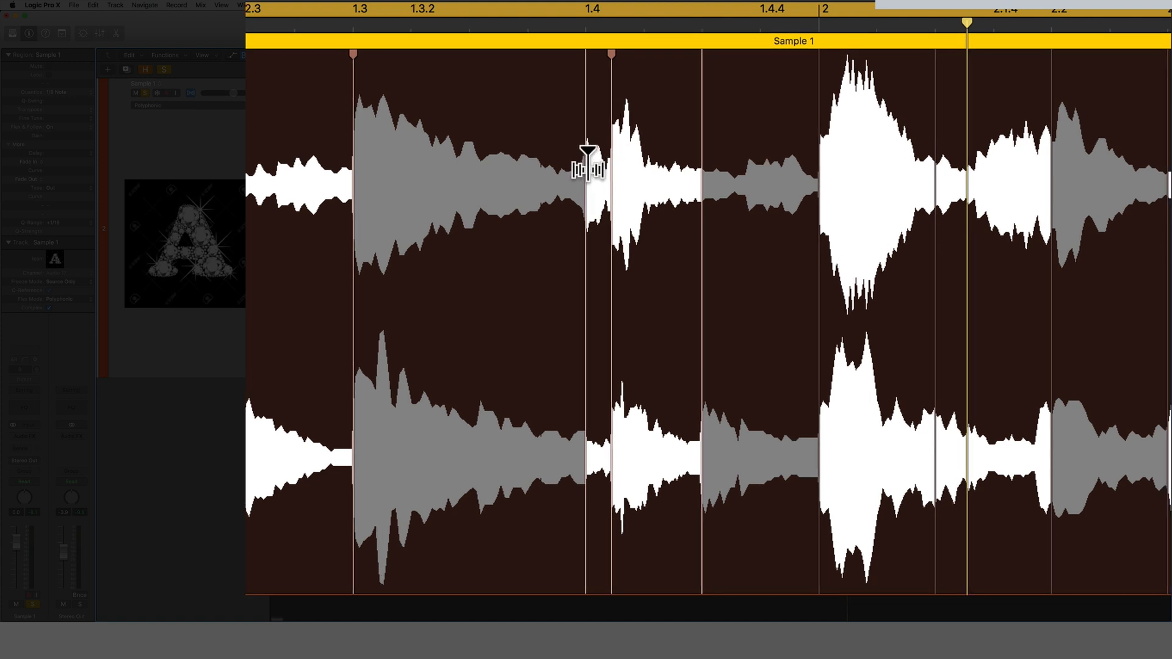
{"action": "scroll", "coordinate": [649, 149], "scroll_direction": "left", "scroll_amount": 1}
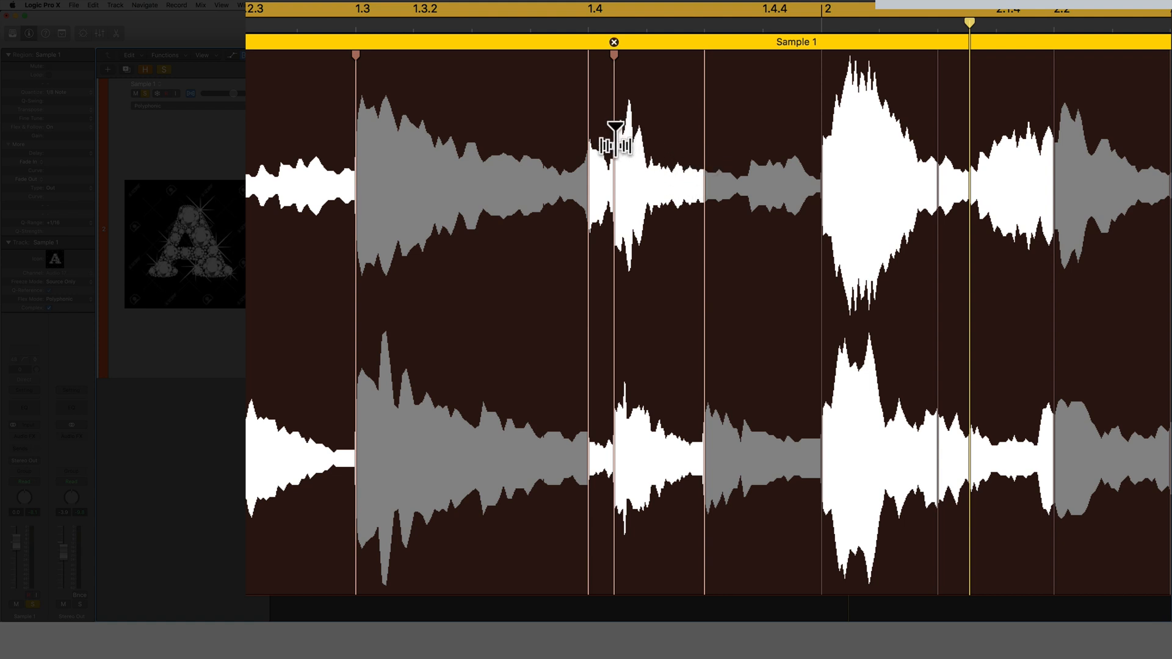
{"action": "mouse_move", "coordinate": [617, 134]}
{"action": "left_mouse_down"}
{"action": "mouse_move", "coordinate": [668, 146]}
{"action": "mouse_move", "coordinate": [599, 144]}
{"action": "mouse_move", "coordinate": [617, 146]}
{"action": "mouse_move", "coordinate": [606, 153]}
{"action": "left_mouse_up"}
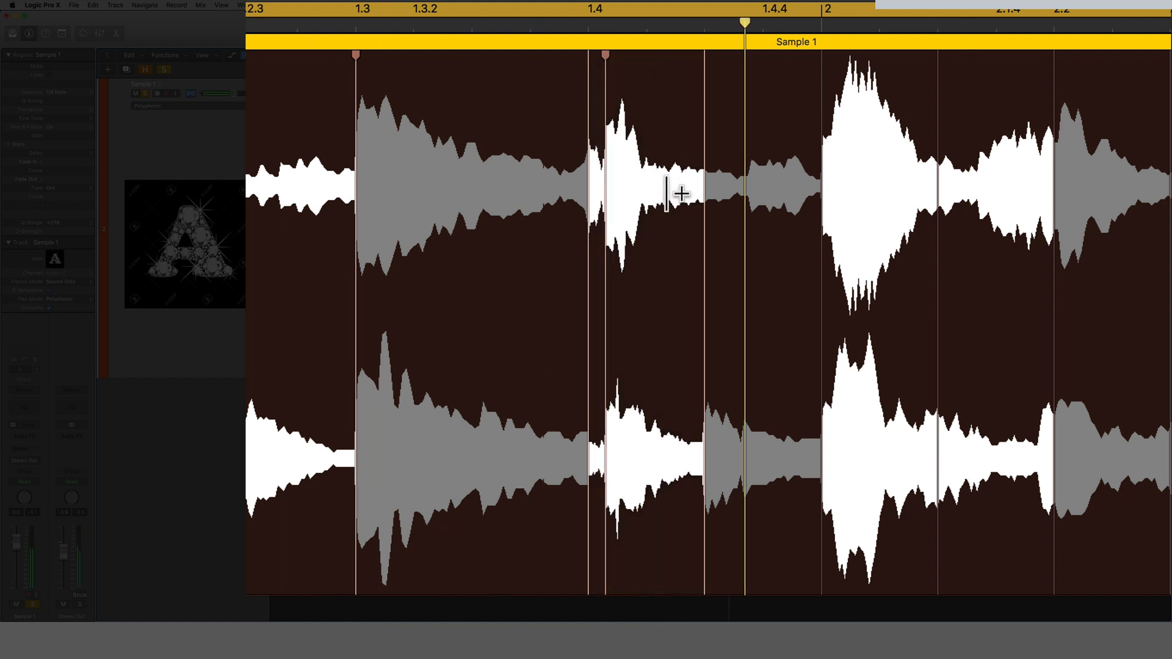
{"action": "key", "text": "space"}
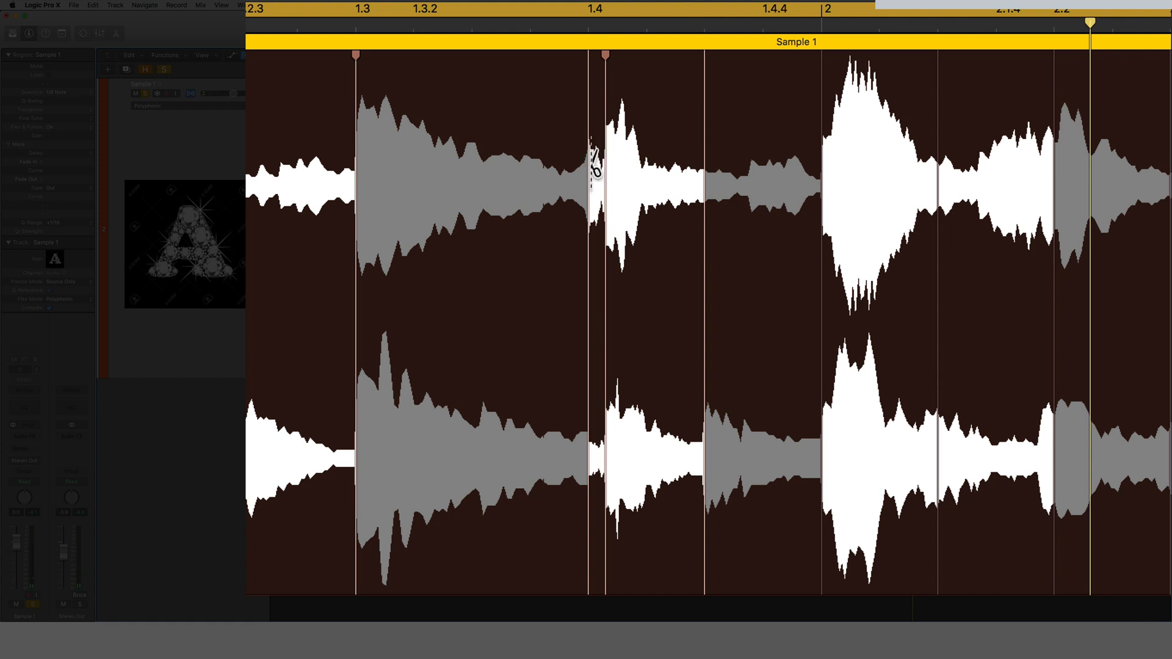
{"action": "left_click_drag", "start_coordinate": [591, 161], "coordinate": [599, 162]}
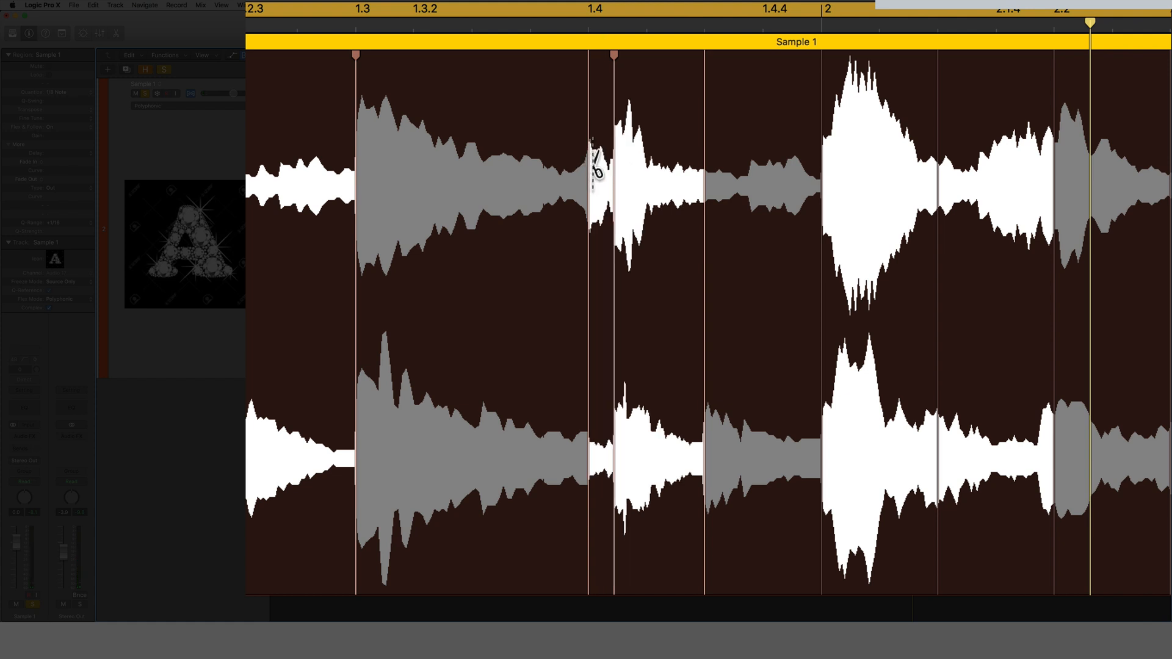
{"action": "left_click", "coordinate": [615, 41]}
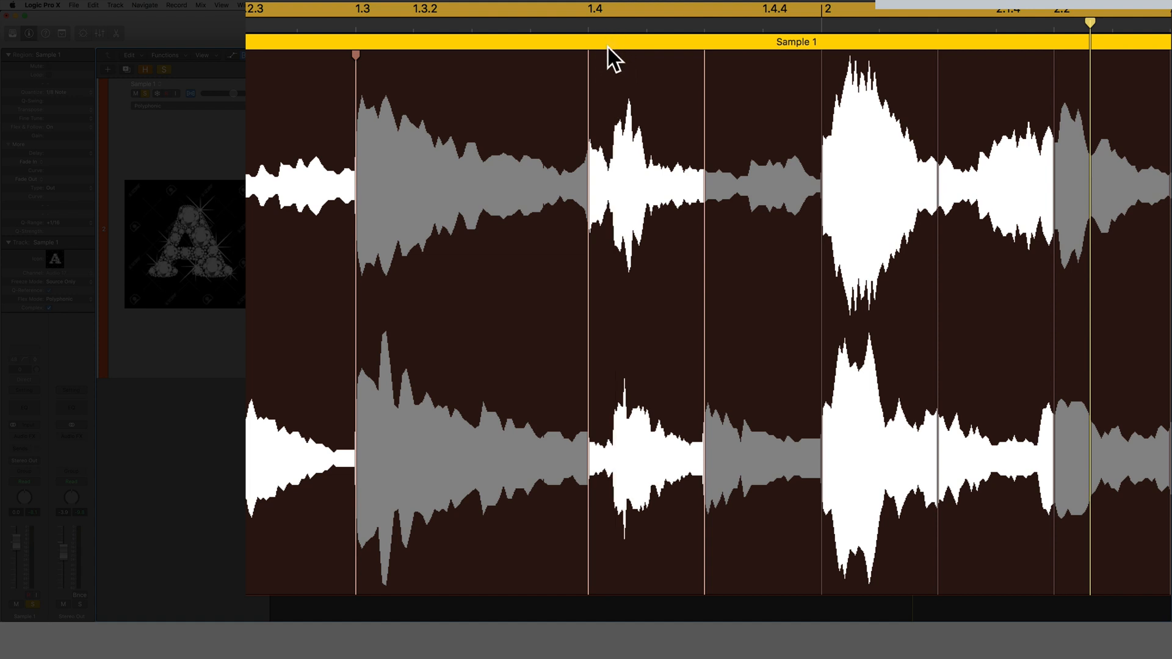
Step: Delete the flex marker on beat 1.4 and play back the region around it
{"action": "left_click", "coordinate": [589, 116]}
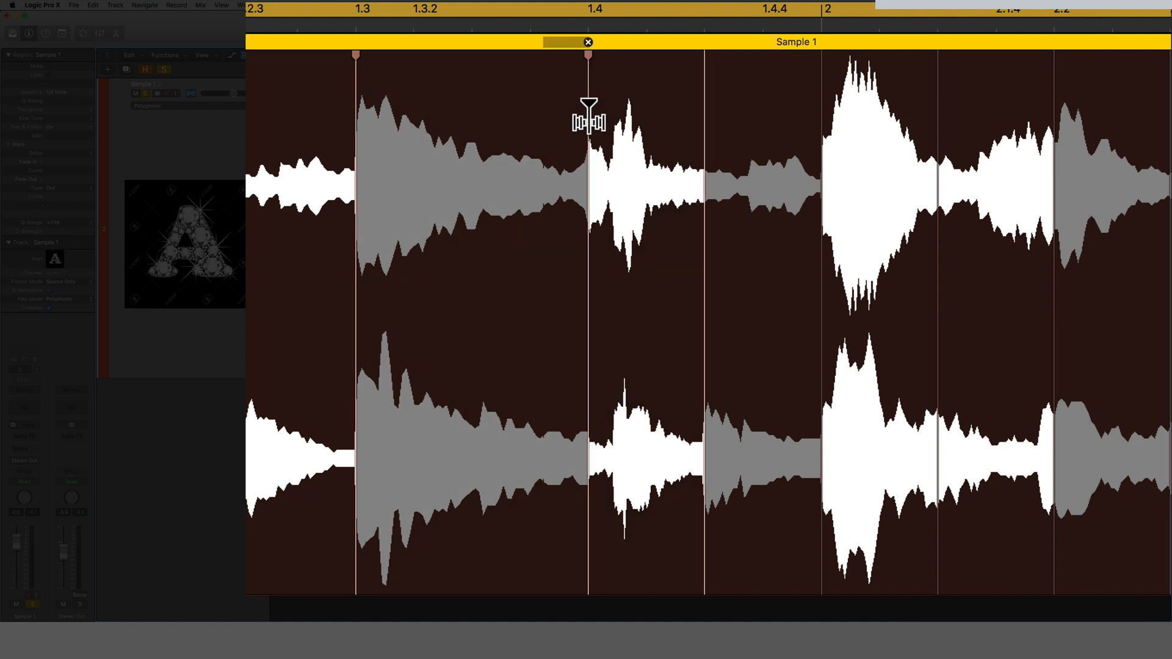
{"action": "left_click", "coordinate": [589, 41]}
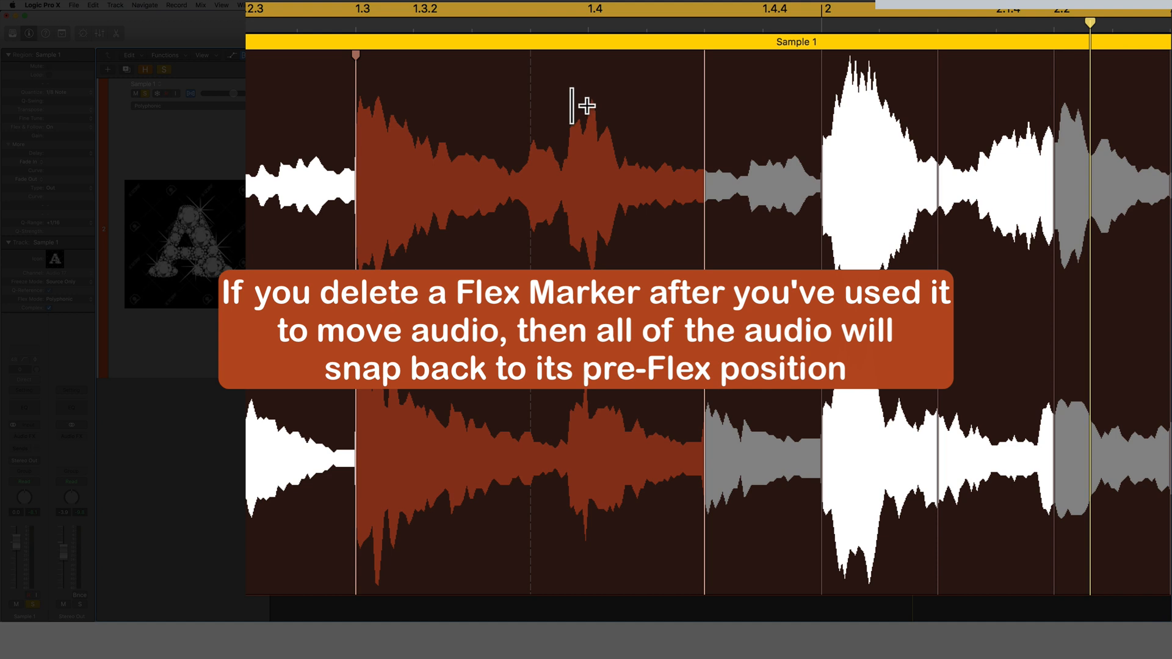
{"action": "key", "text": "space"}
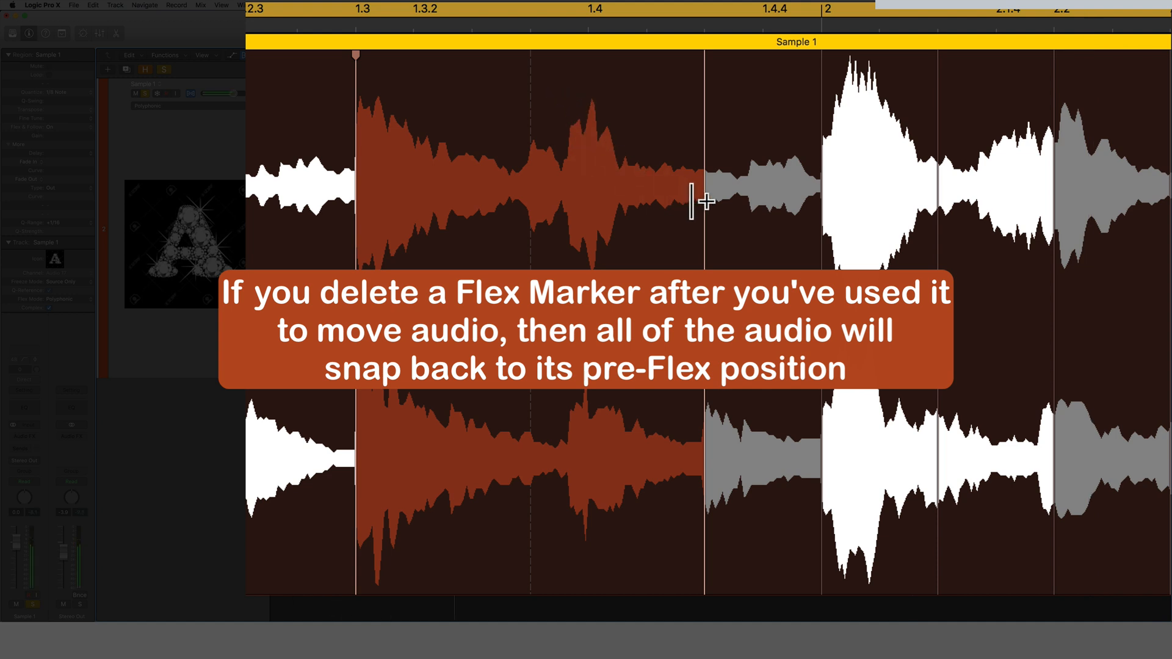
{"action": "key", "text": "space"}
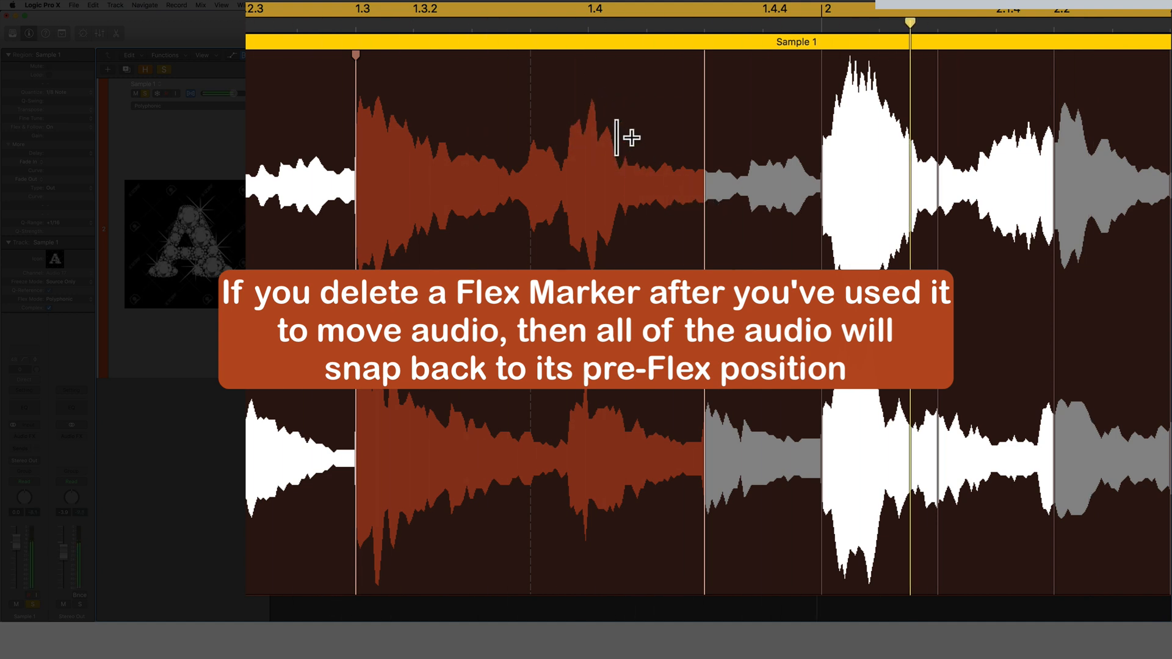
Step: Add a flex marker at the louder transient just before beat 1.4 and move it to slightly past the beat
{"action": "left_click", "coordinate": [568, 104]}
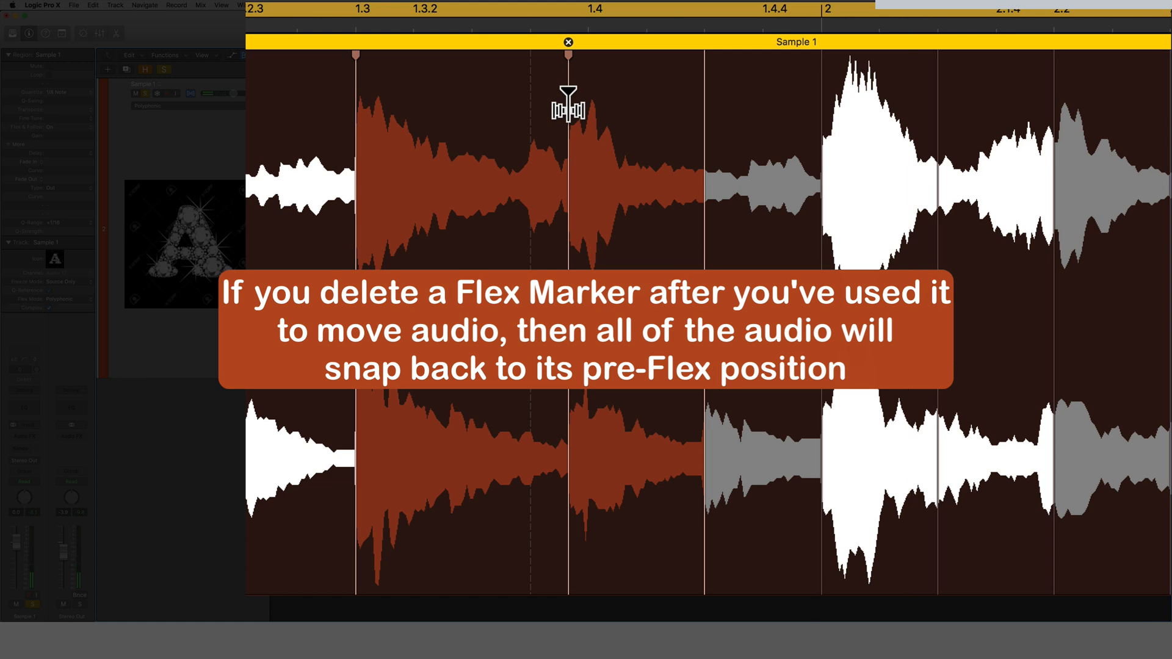
{"action": "left_click_drag", "start_coordinate": [572, 105], "coordinate": [588, 107]}
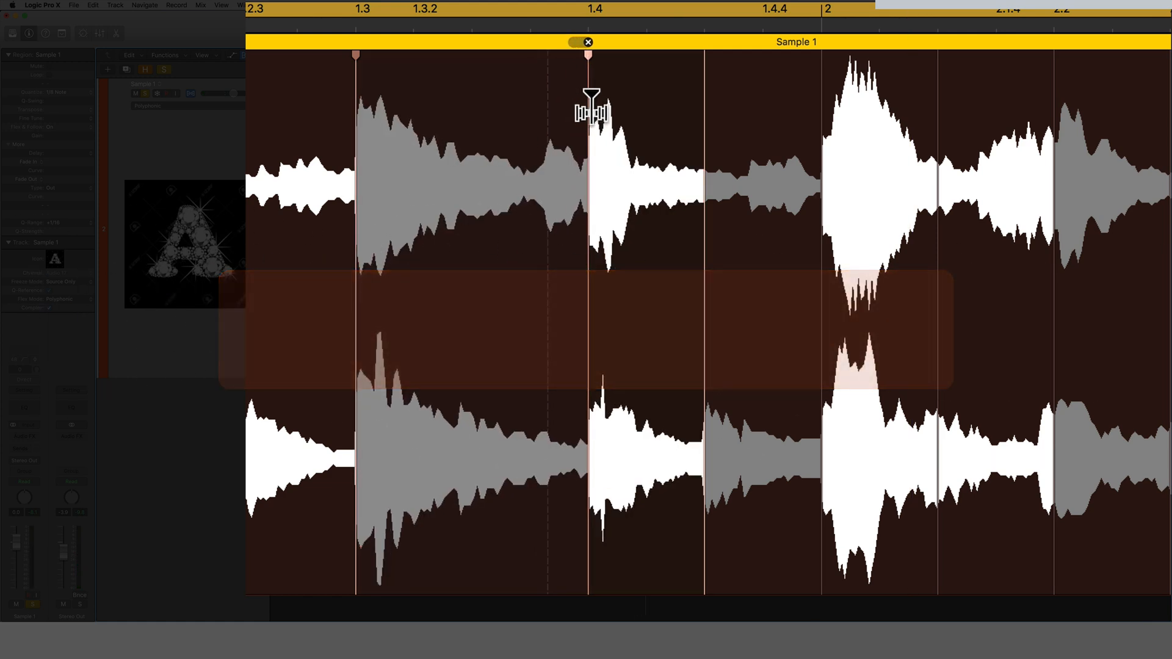
{"action": "left_click_drag", "start_coordinate": [593, 107], "coordinate": [595, 106]}
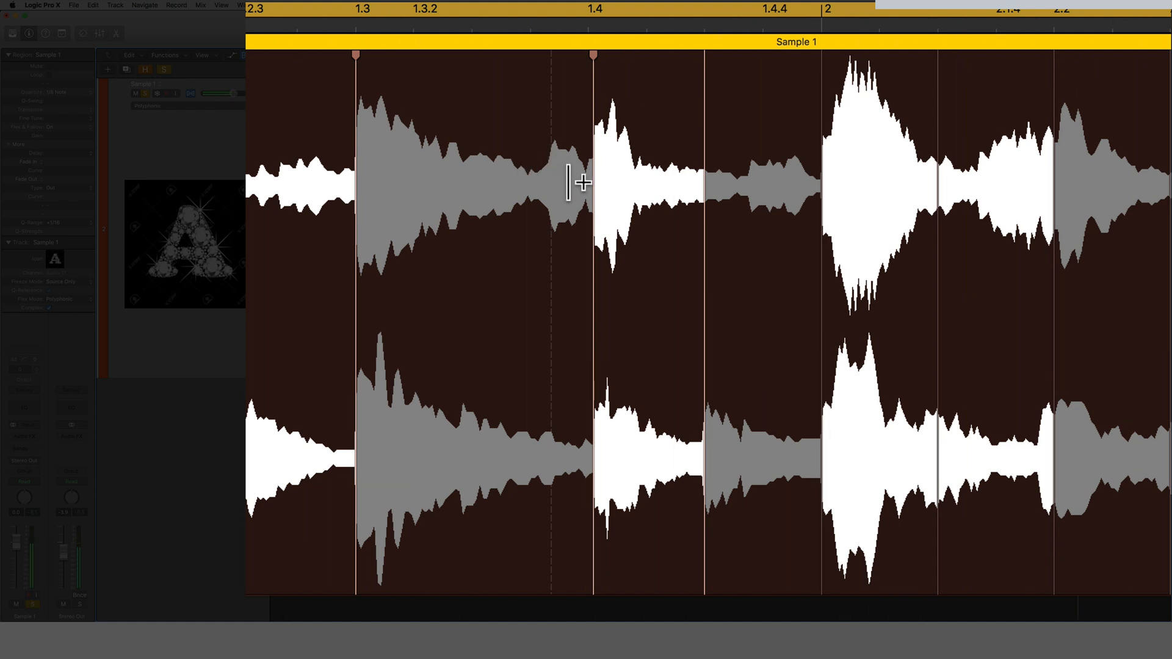
Step: Add a flex marker on the transient at bar 2, move it slightly earlier, and play back the change
{"action": "left_click", "coordinate": [825, 105]}
{"action": "left_click_drag", "start_coordinate": [825, 105], "coordinate": [814, 109]}
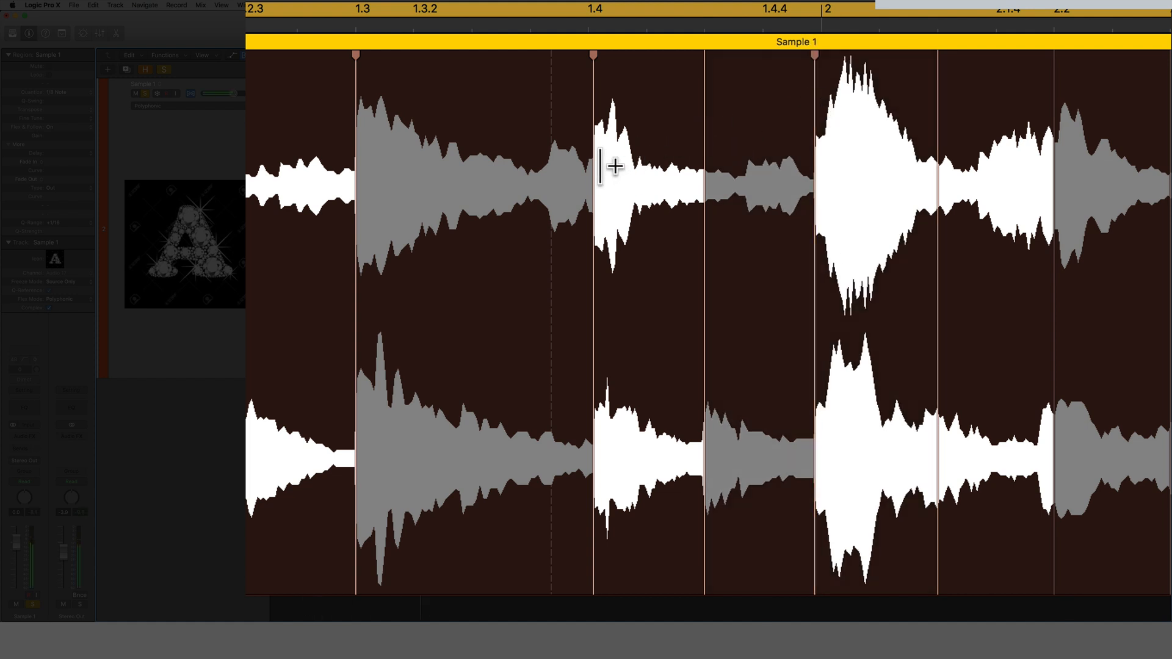
{"action": "key", "text": "space"}
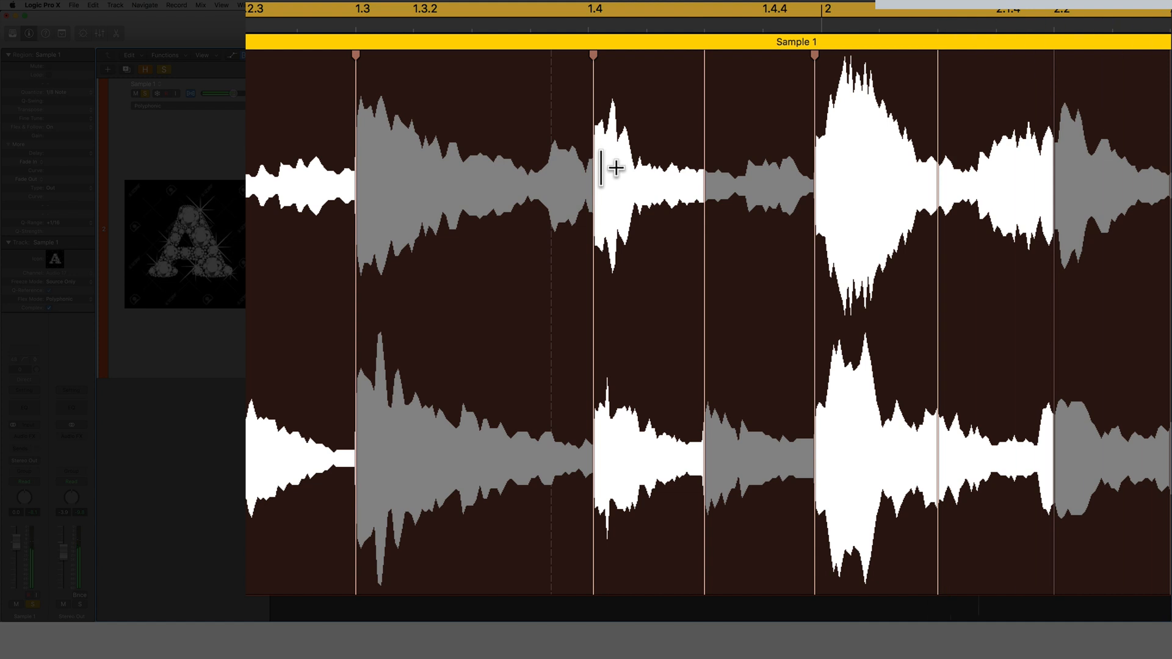